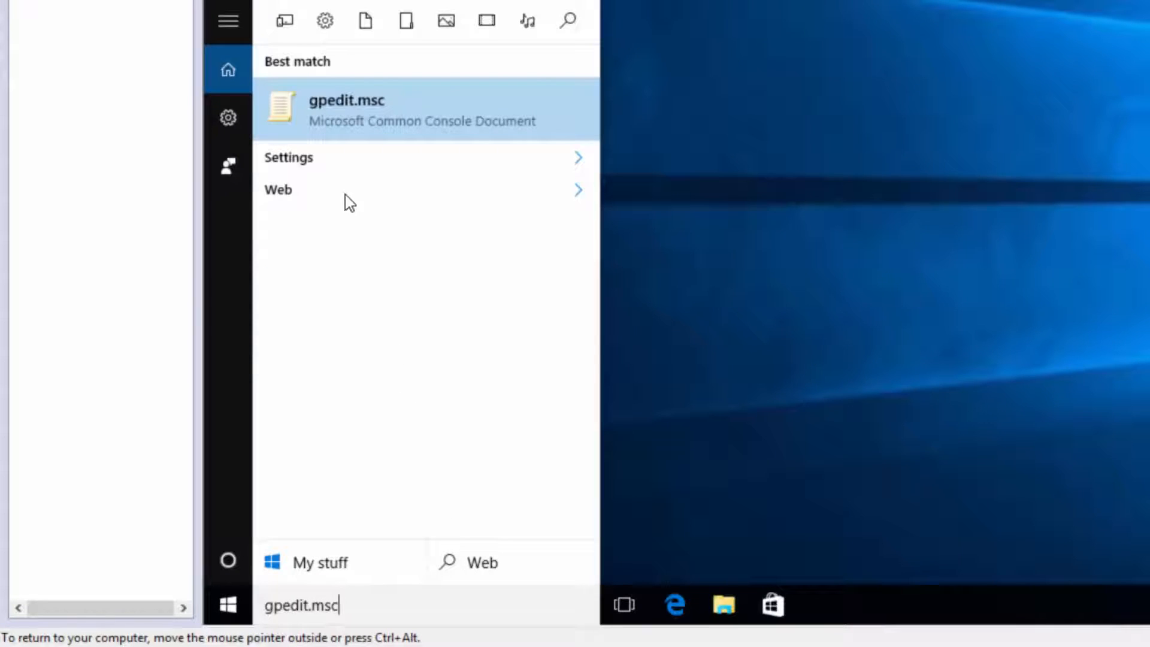
- Open the Configure Automatic Updates policy from Computer Configuration's Administrative Templates, All Settings, in the Local Group Policy Editor
{"action": "left_click", "coordinate": [333, 112]}
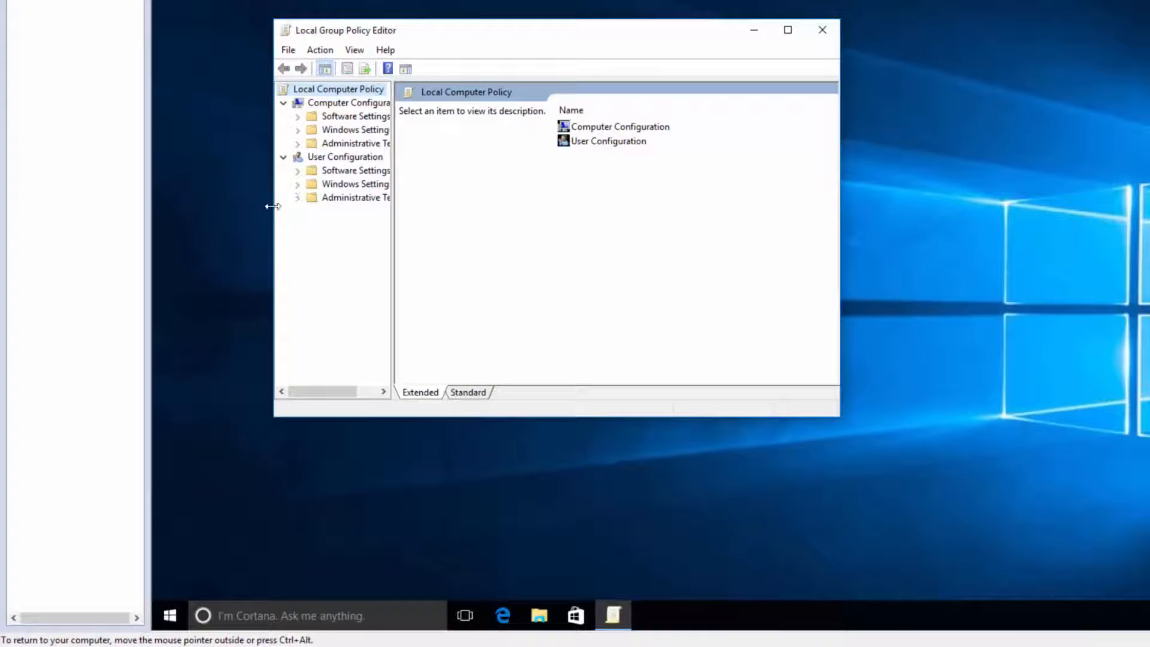
{"action": "left_click", "coordinate": [297, 143]}
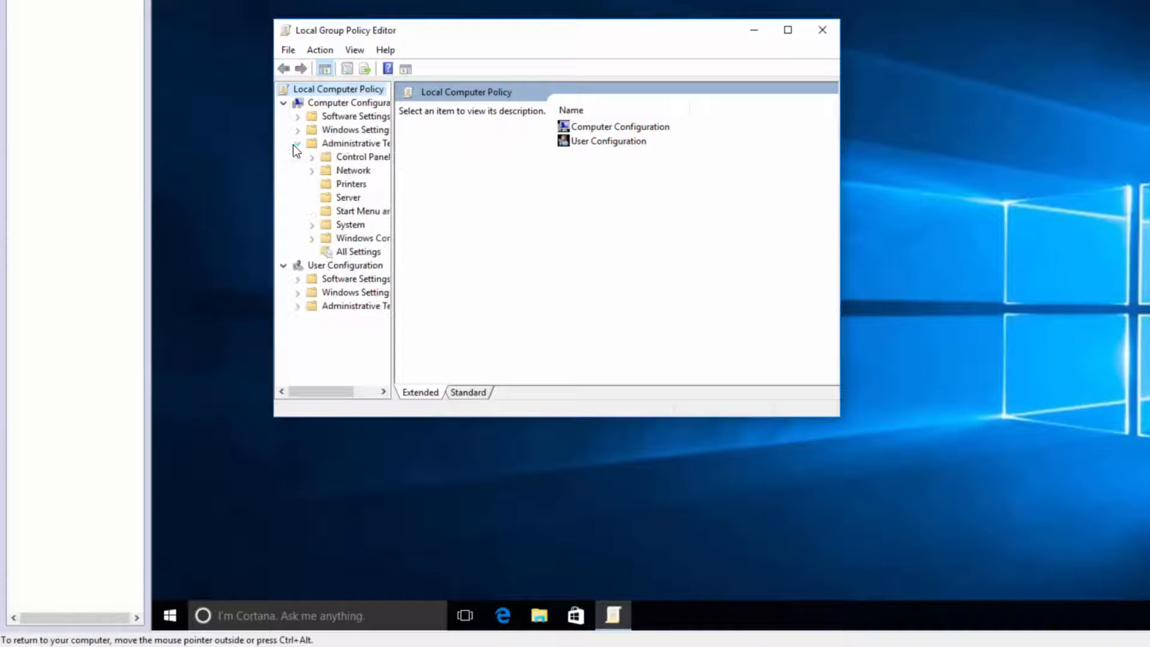
{"action": "left_click", "coordinate": [343, 252]}
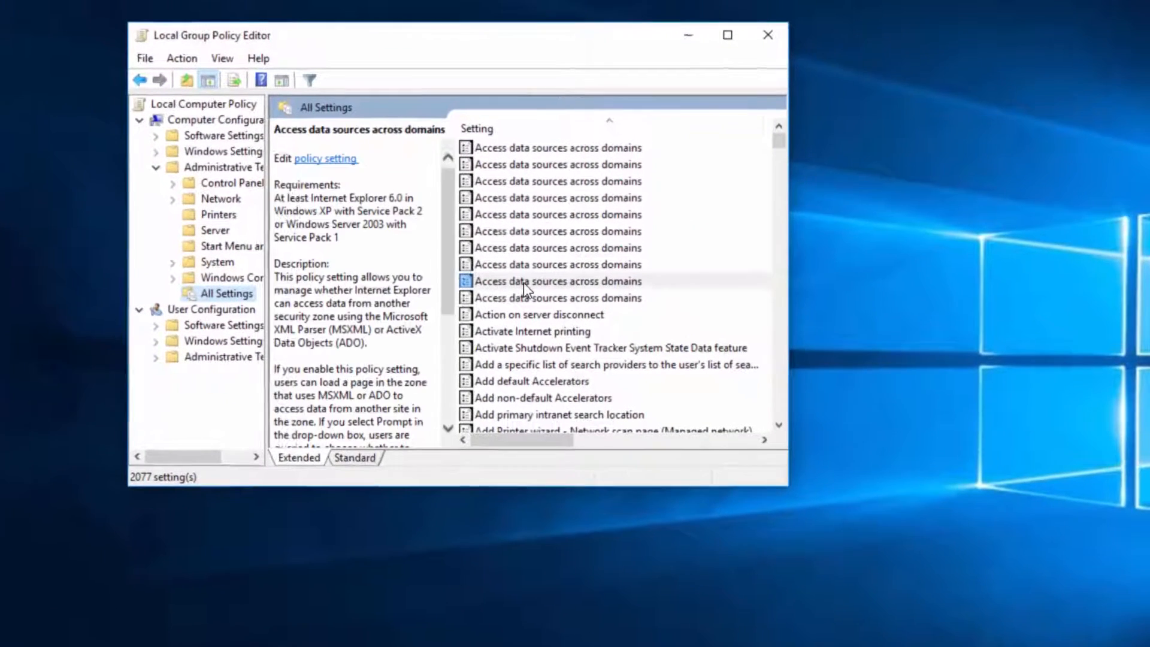
{"action": "left_click", "coordinate": [613, 242]}
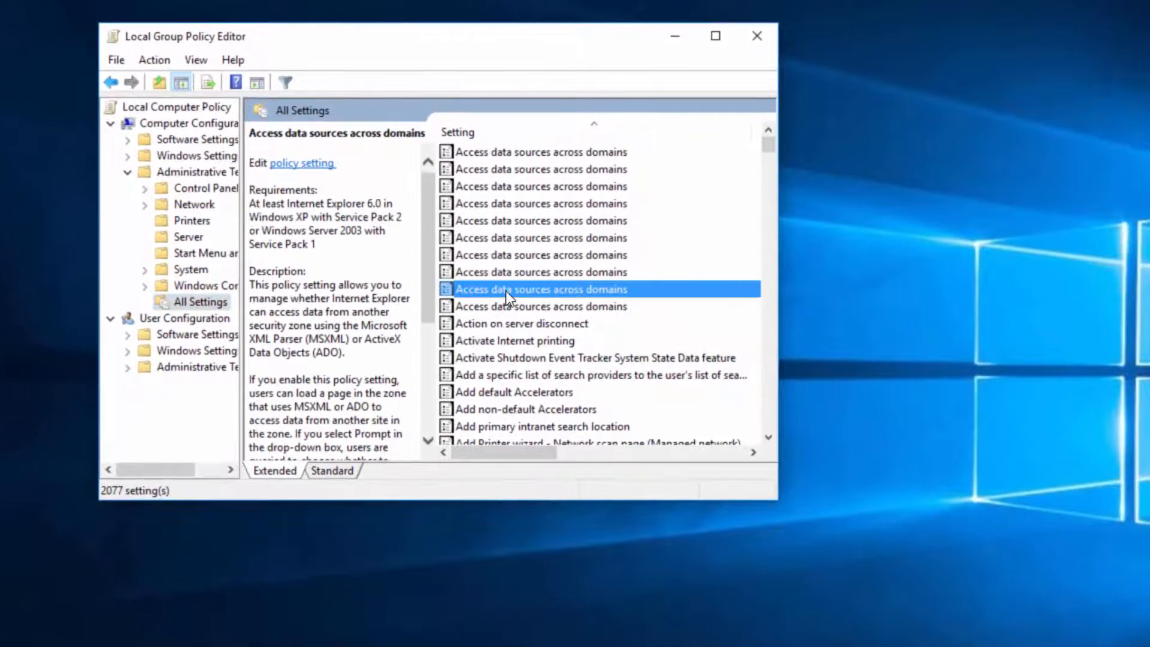
{"action": "type", "text": "con"}
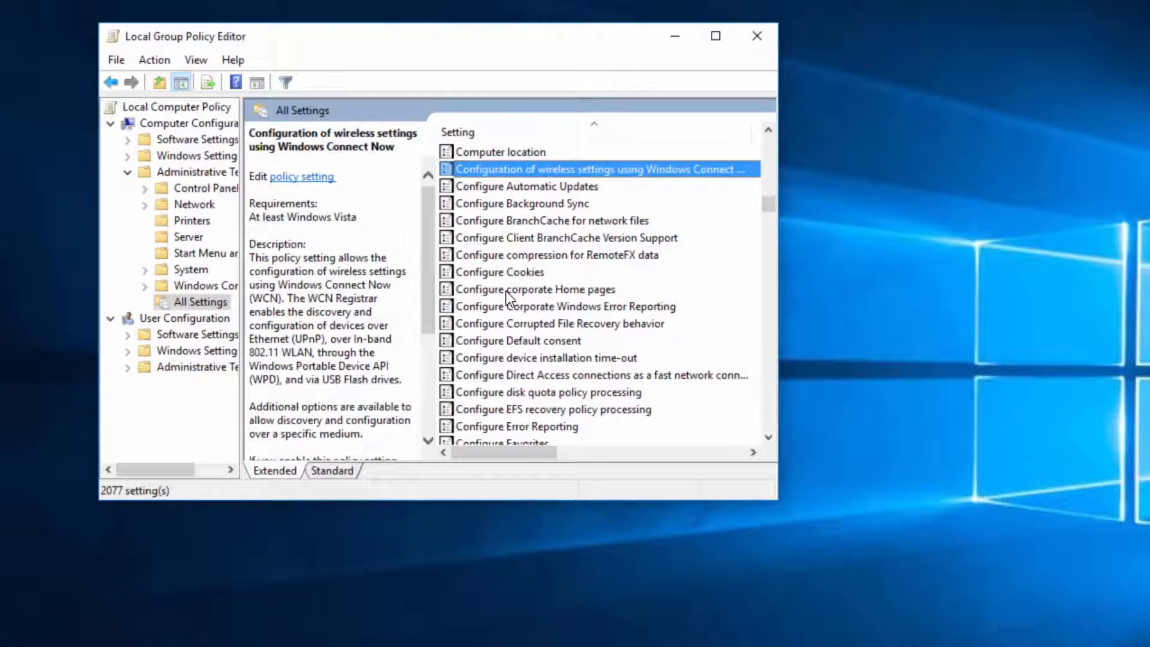
{"action": "double_click", "coordinate": [558, 185]}
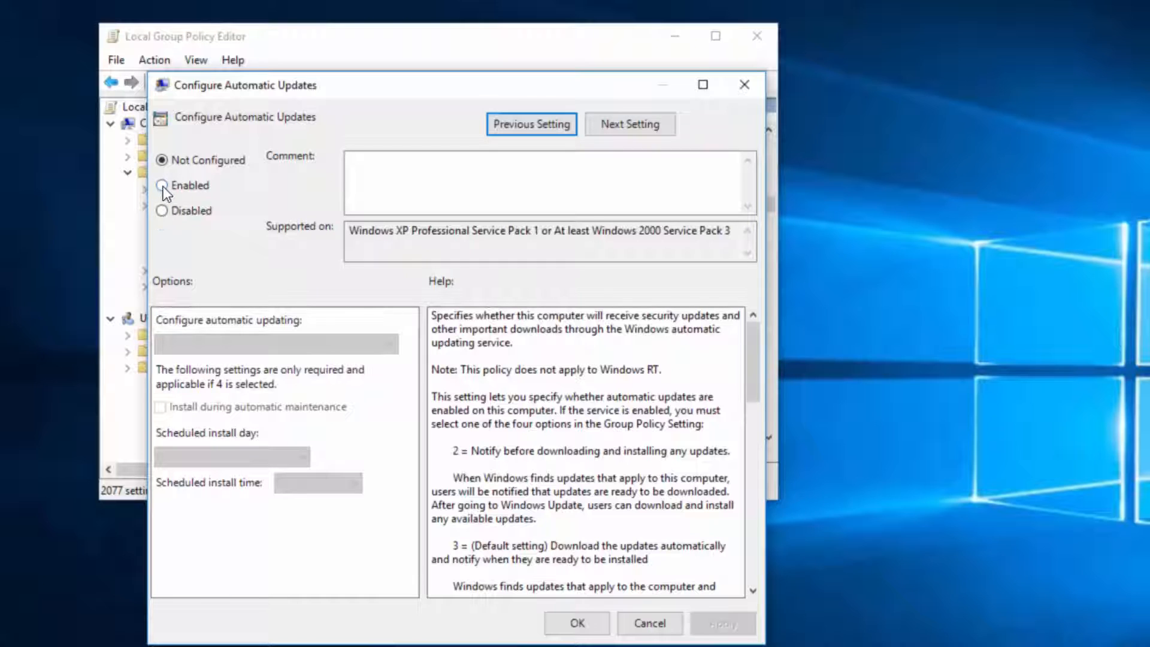
- Enable the automatic updates policy with "2 - Notify for download and notify for install" and apply it
{"action": "left_click", "coordinate": [163, 185]}
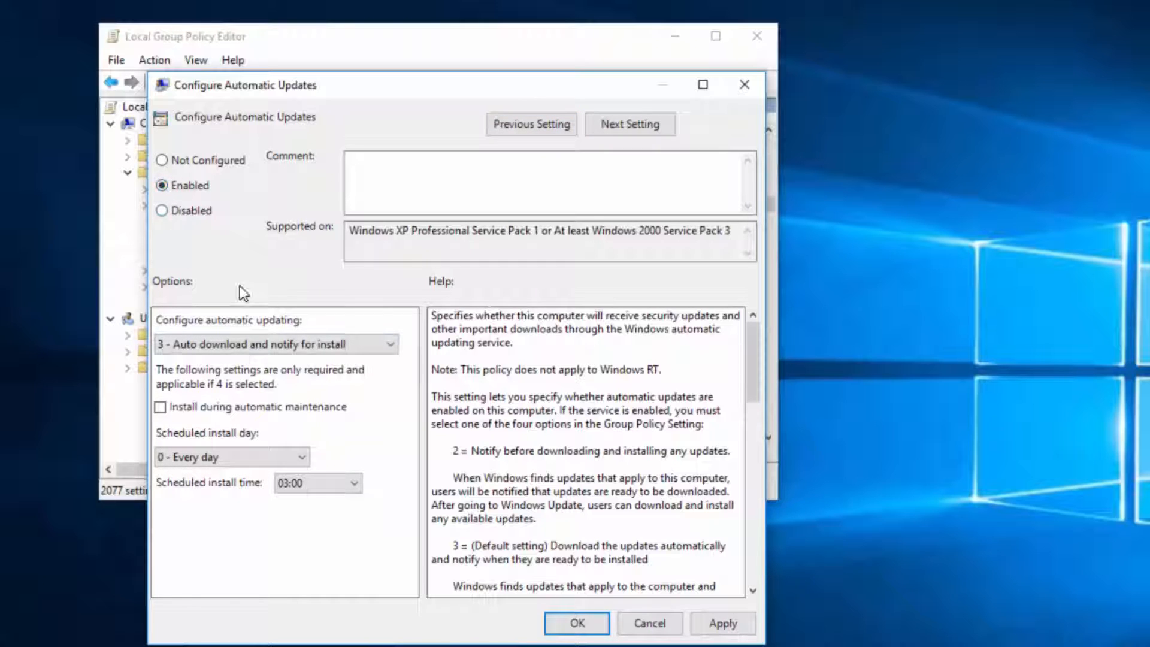
{"action": "left_click", "coordinate": [378, 345]}
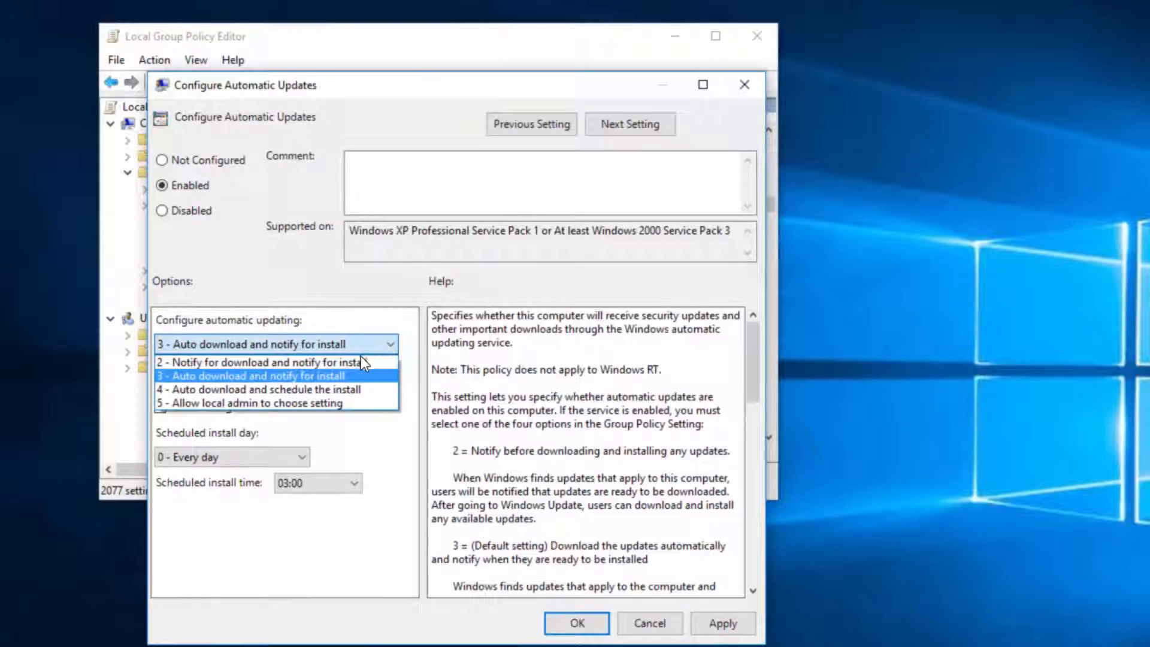
{"action": "left_click", "coordinate": [341, 361]}
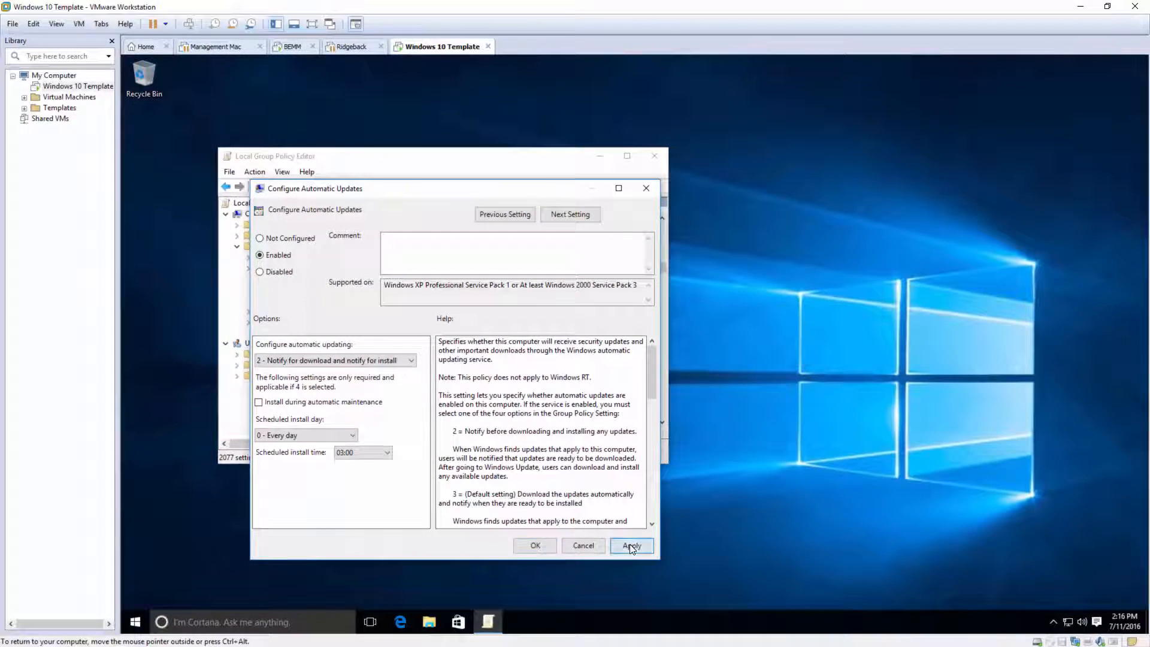
{"action": "left_click", "coordinate": [723, 623]}
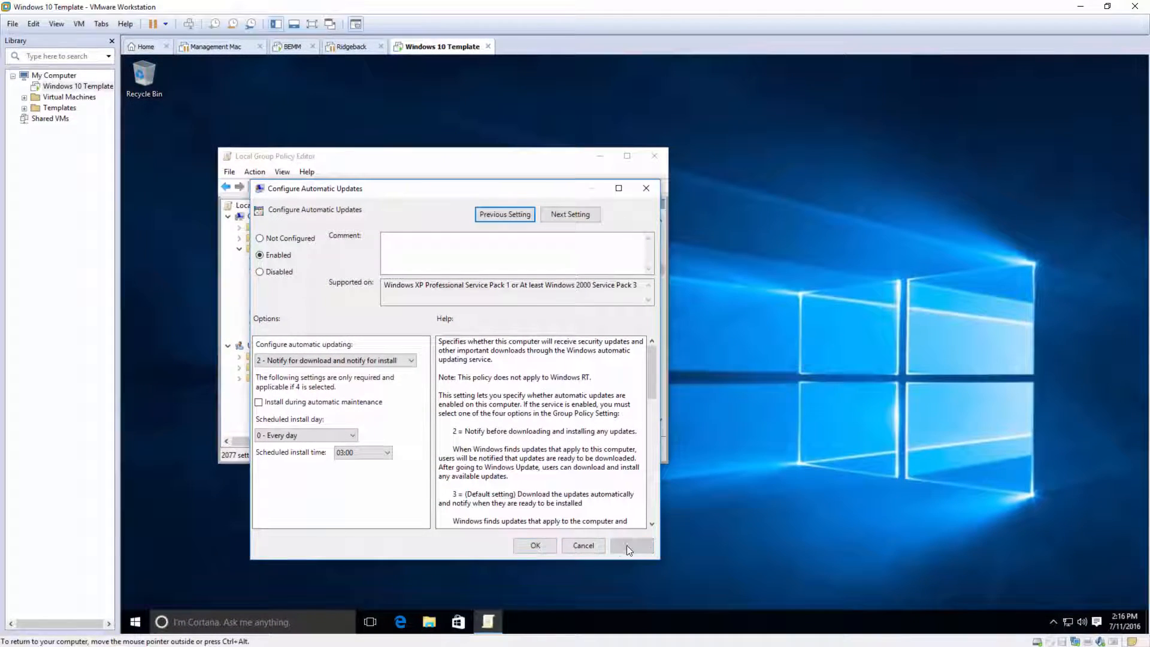
{"action": "left_click", "coordinate": [535, 545]}
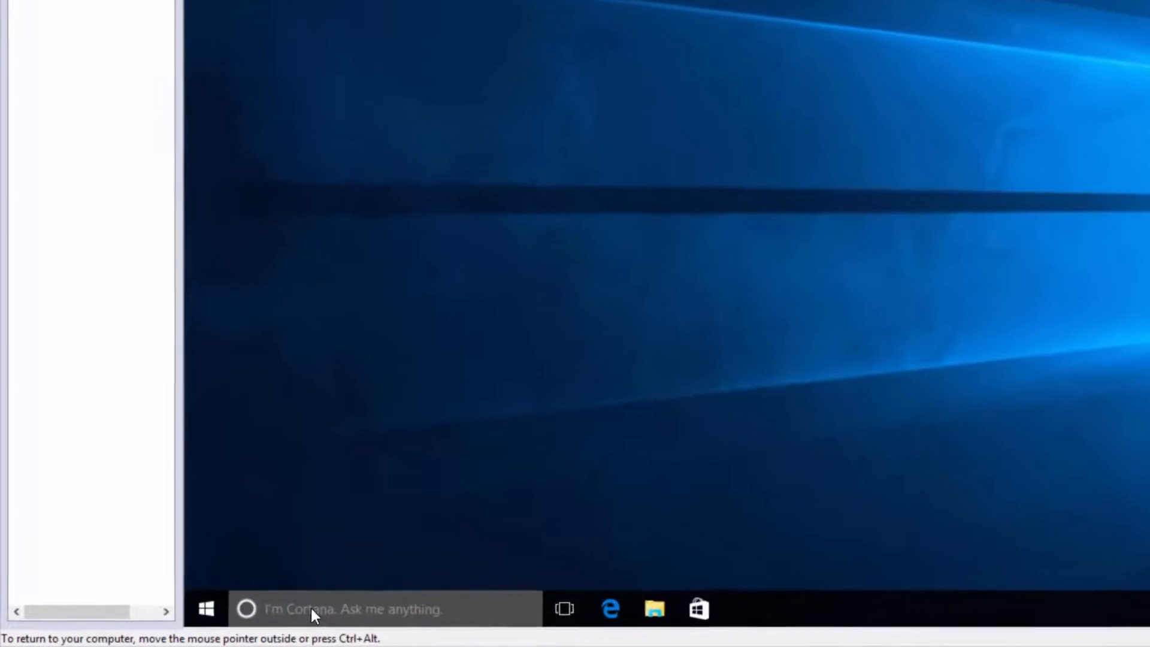
- Search Windows for "services" and open the Services desktop app
{"action": "left_click", "coordinate": [252, 618]}
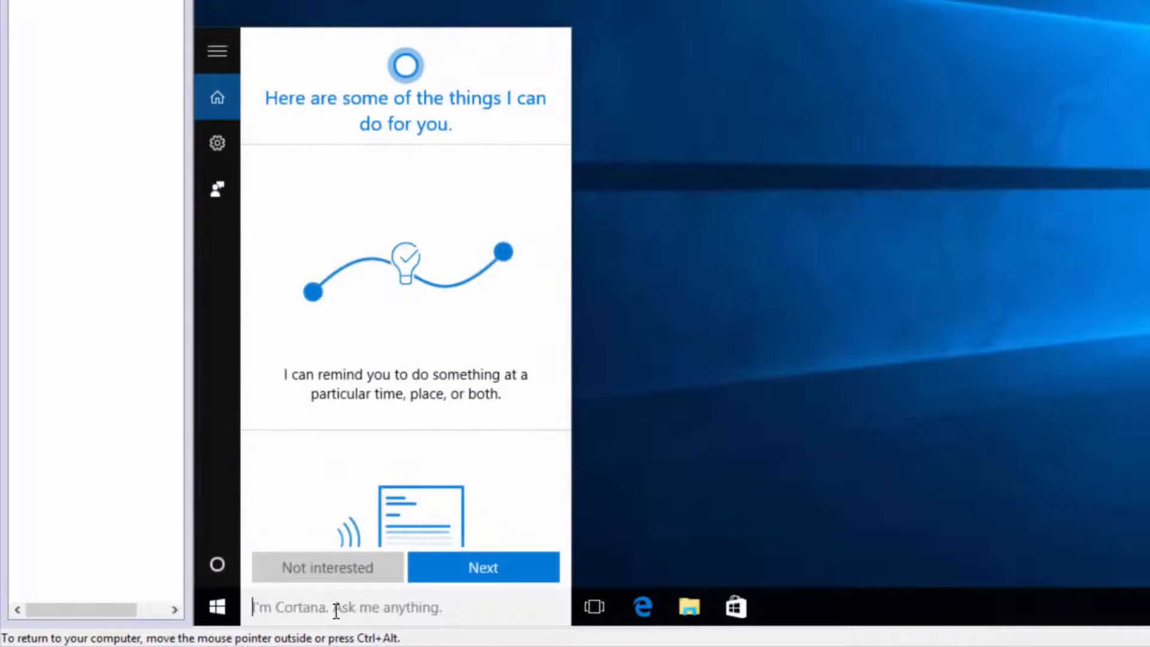
{"action": "type", "text": "services"}
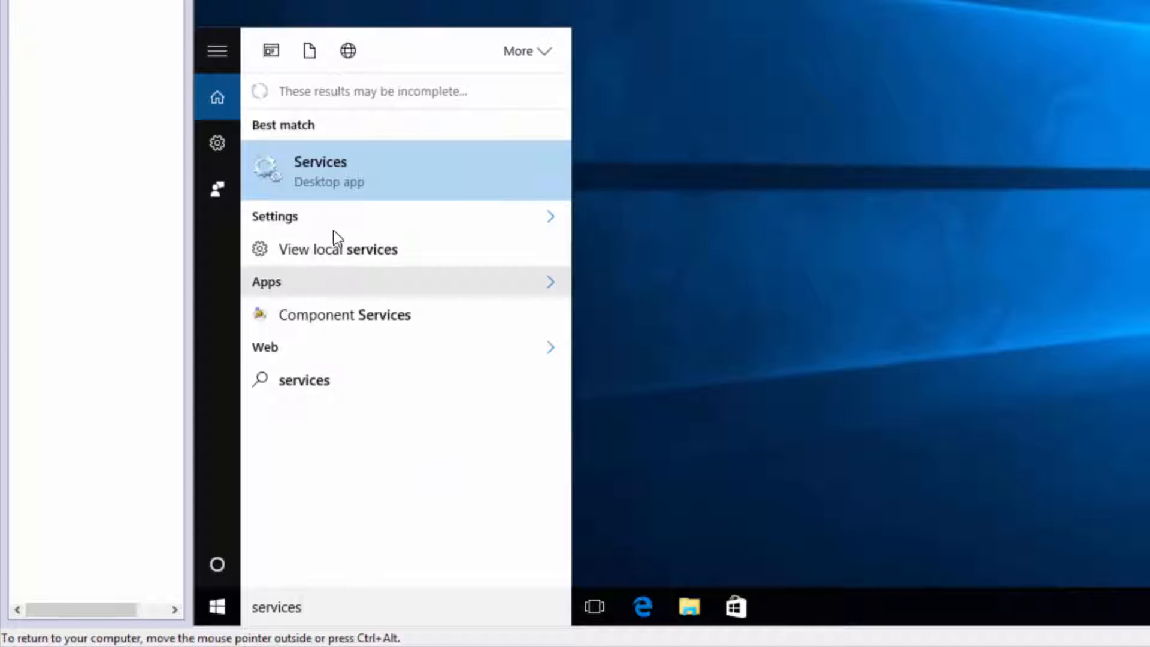
{"action": "left_click", "coordinate": [347, 183]}
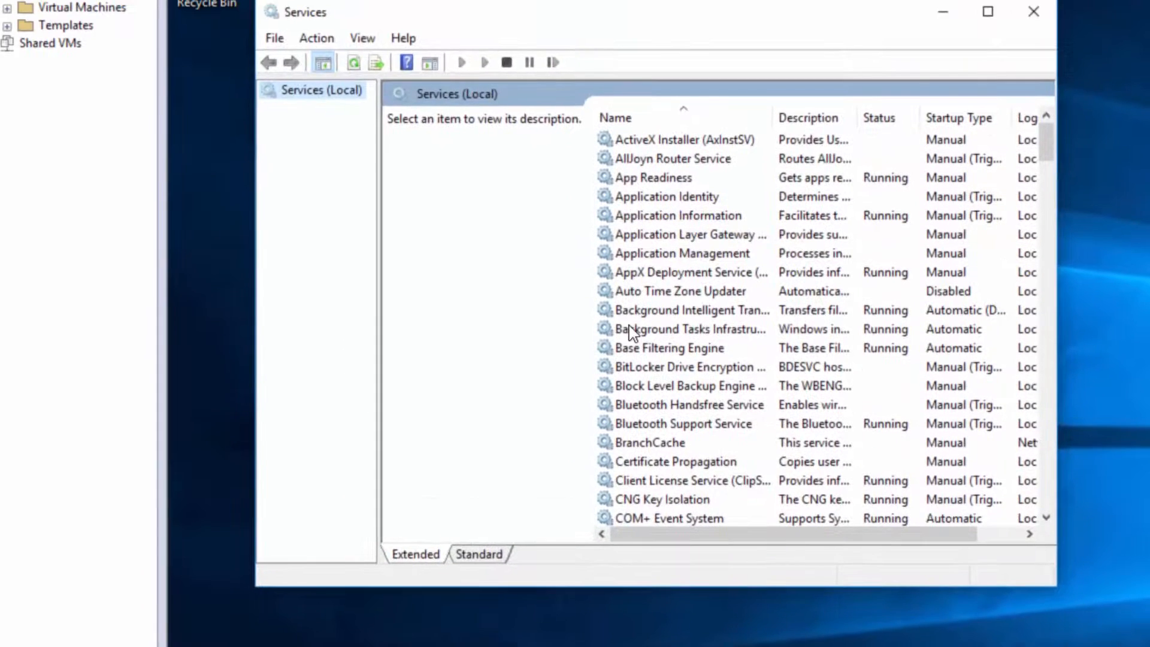
- Find the Windows Search service in the local services list and open its properties
{"action": "left_click", "coordinate": [631, 137]}
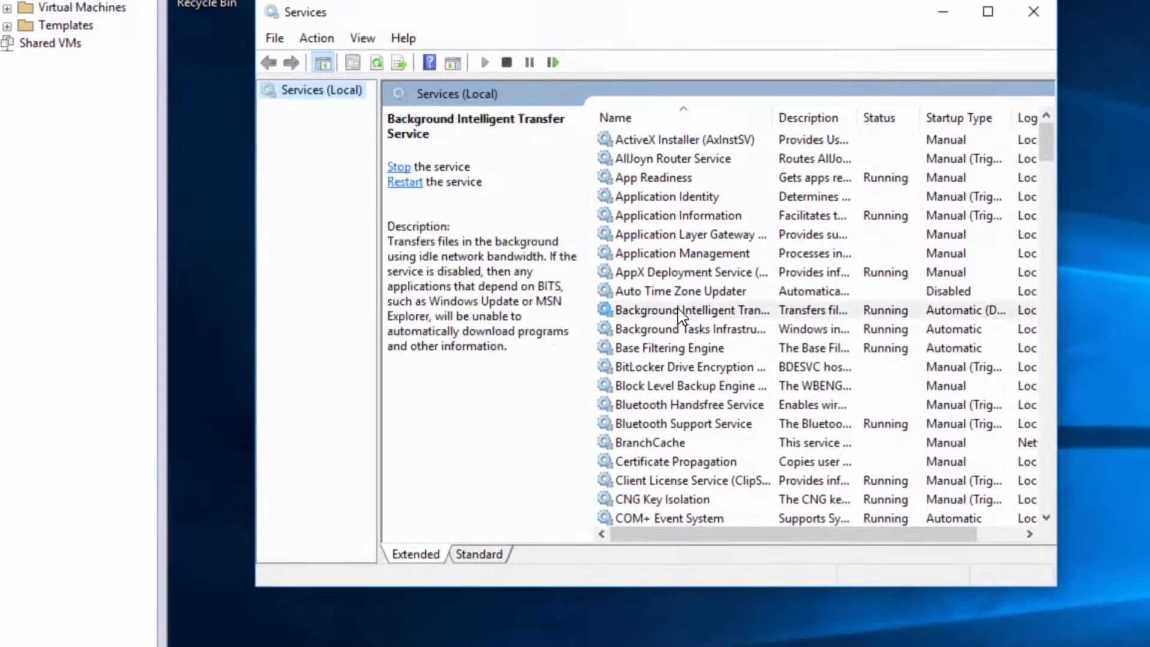
{"action": "type", "text": "win"}
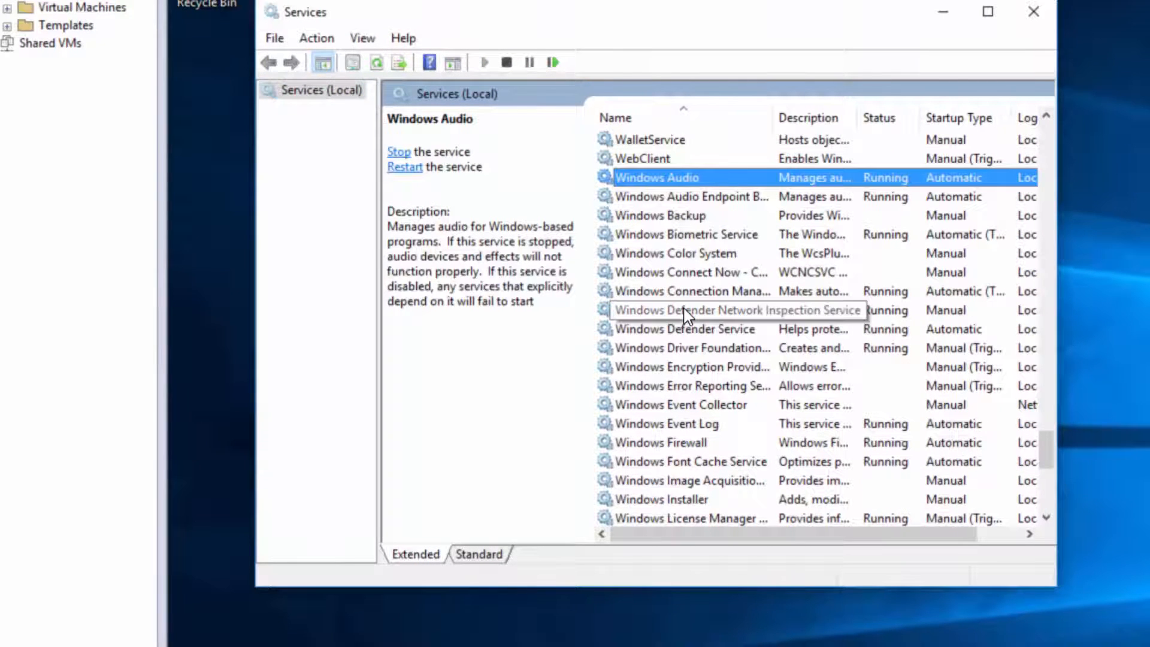
{"action": "scroll", "coordinate": [762, 331], "scroll_direction": "down", "scroll_amount": 6}
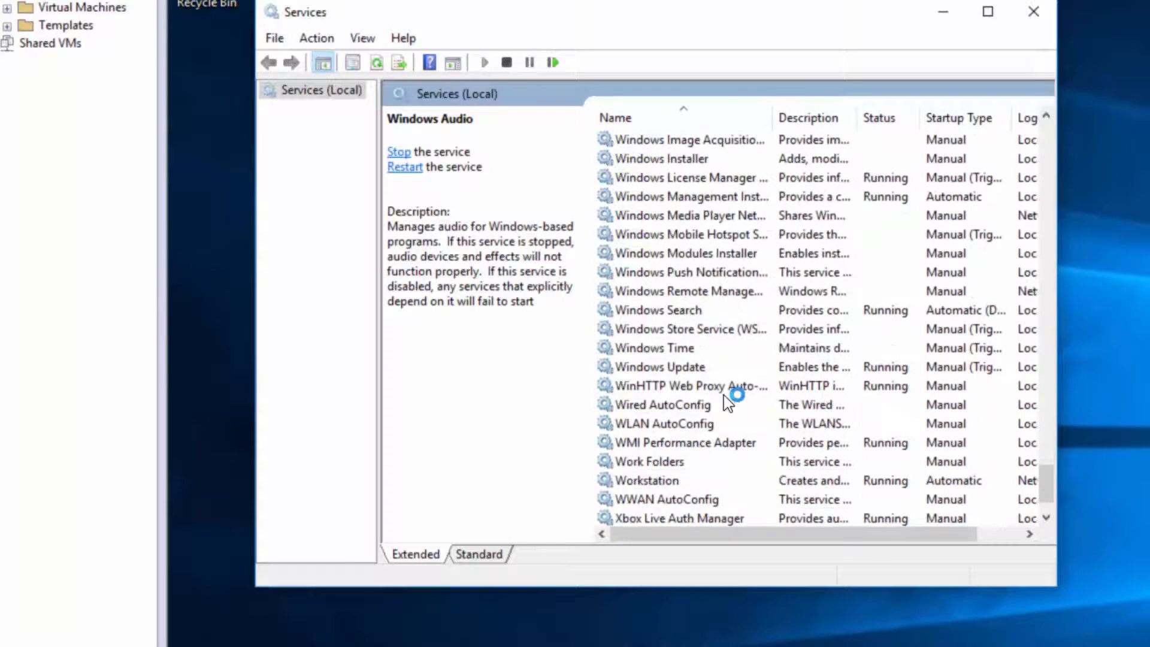
{"action": "left_click", "coordinate": [677, 311]}
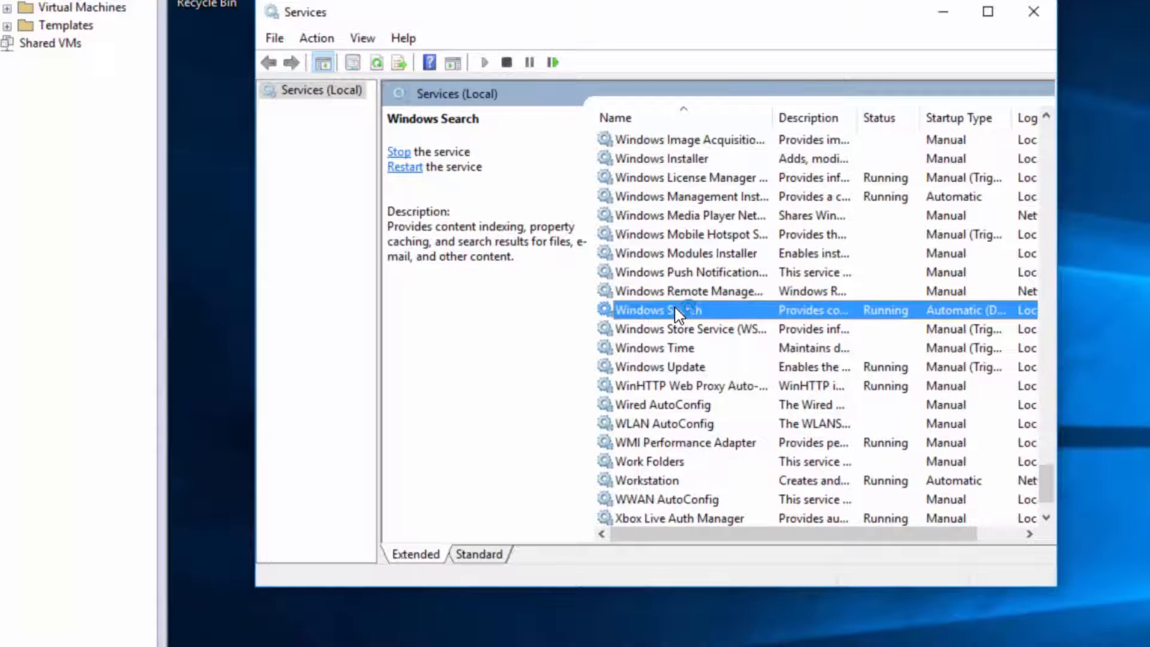
{"action": "right_click", "coordinate": [677, 313]}
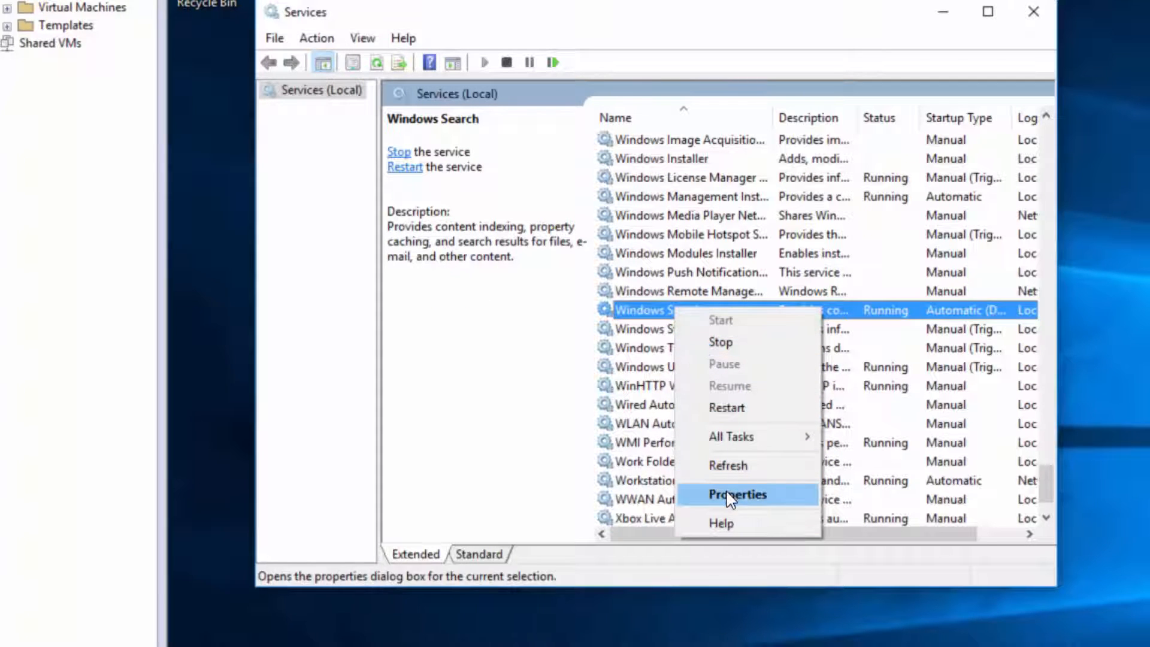
{"action": "left_click", "coordinate": [729, 495]}
- Set the Windows Search startup type to Disabled, apply it, and stop the running service
{"action": "left_click", "coordinate": [661, 282]}
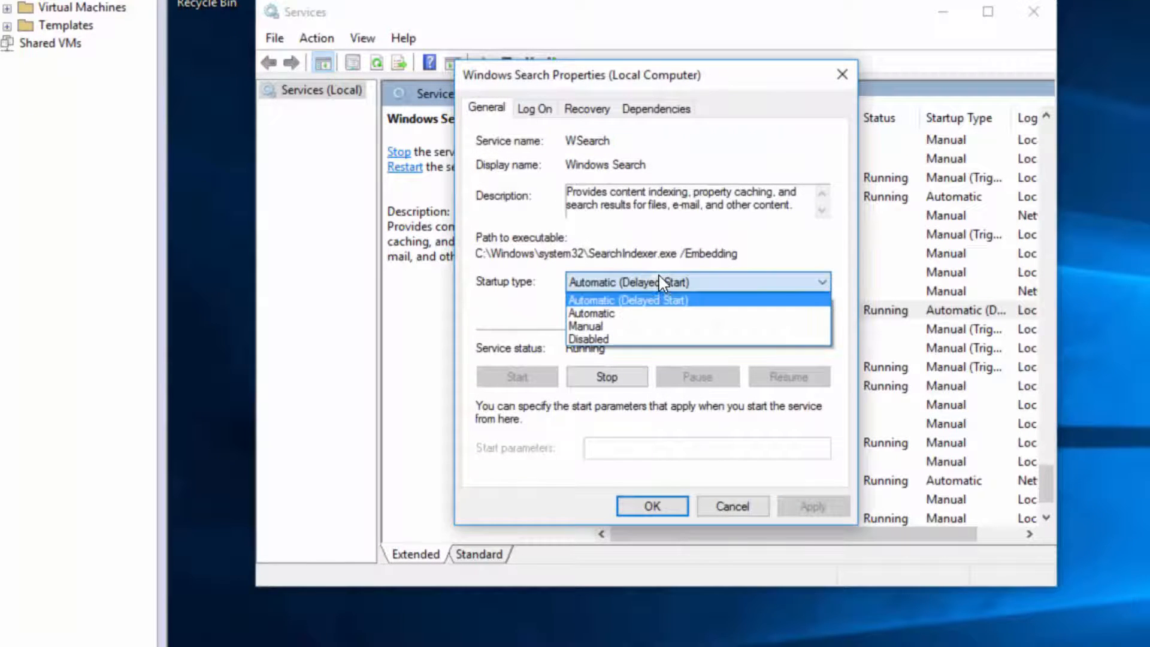
{"action": "left_click", "coordinate": [643, 339]}
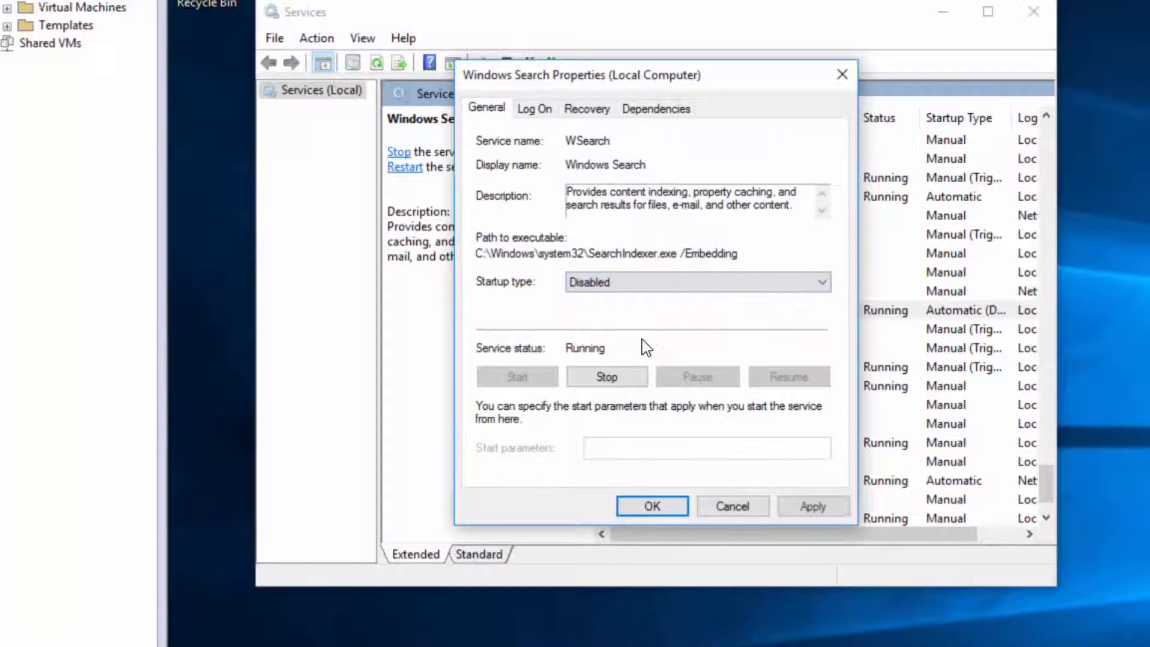
{"action": "left_click", "coordinate": [802, 508]}
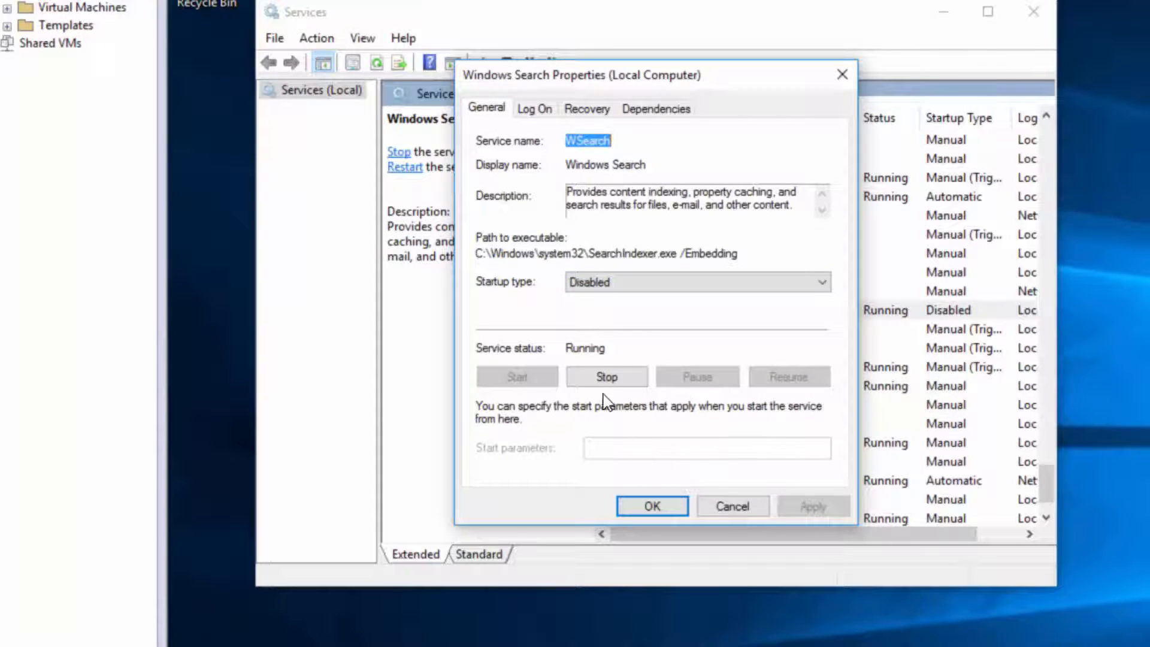
{"action": "left_click", "coordinate": [605, 377]}
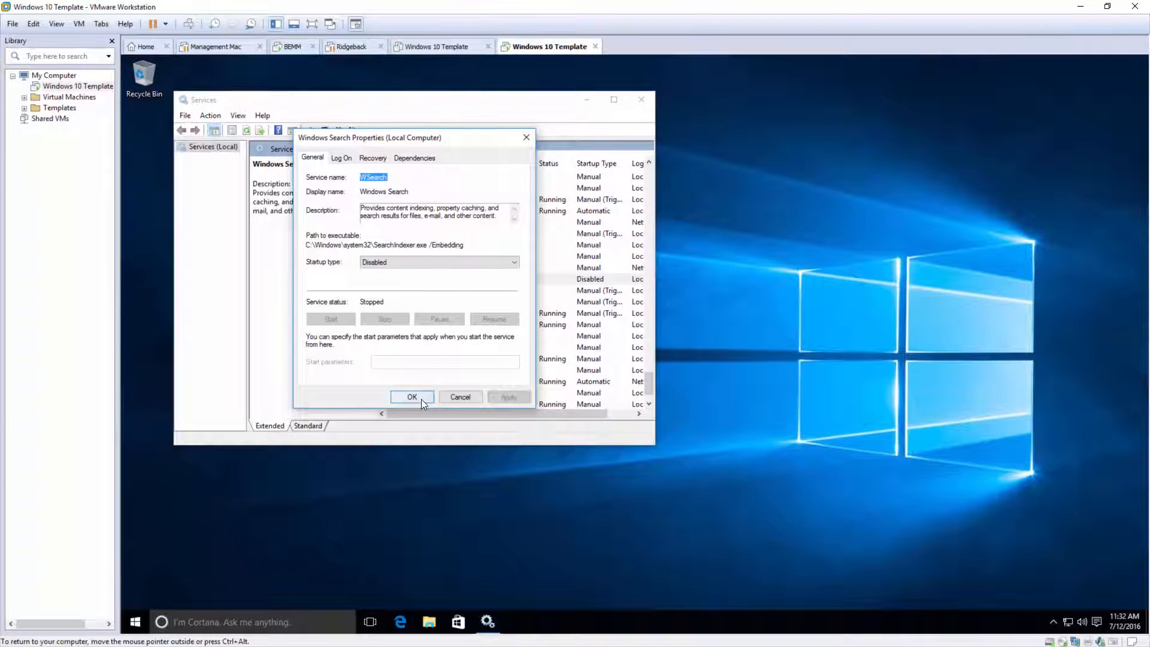
{"action": "left_click", "coordinate": [422, 399]}
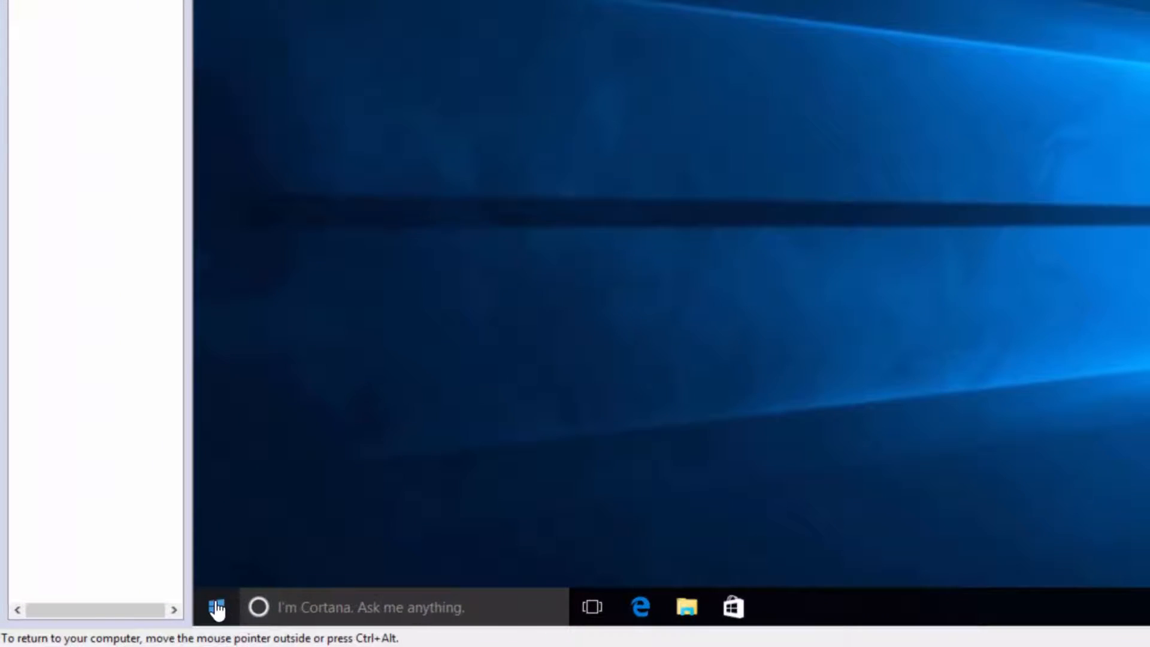
- Open the Performance Options through the System window's advanced system settings
{"action": "right_click", "coordinate": [216, 607]}
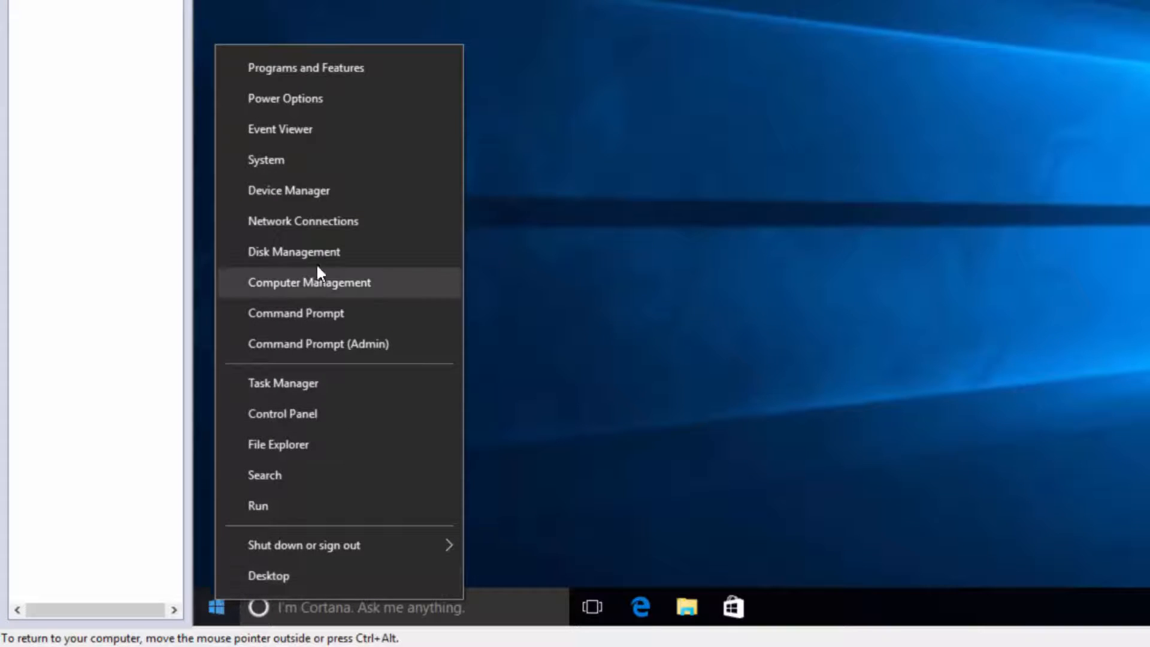
{"action": "left_click", "coordinate": [312, 167]}
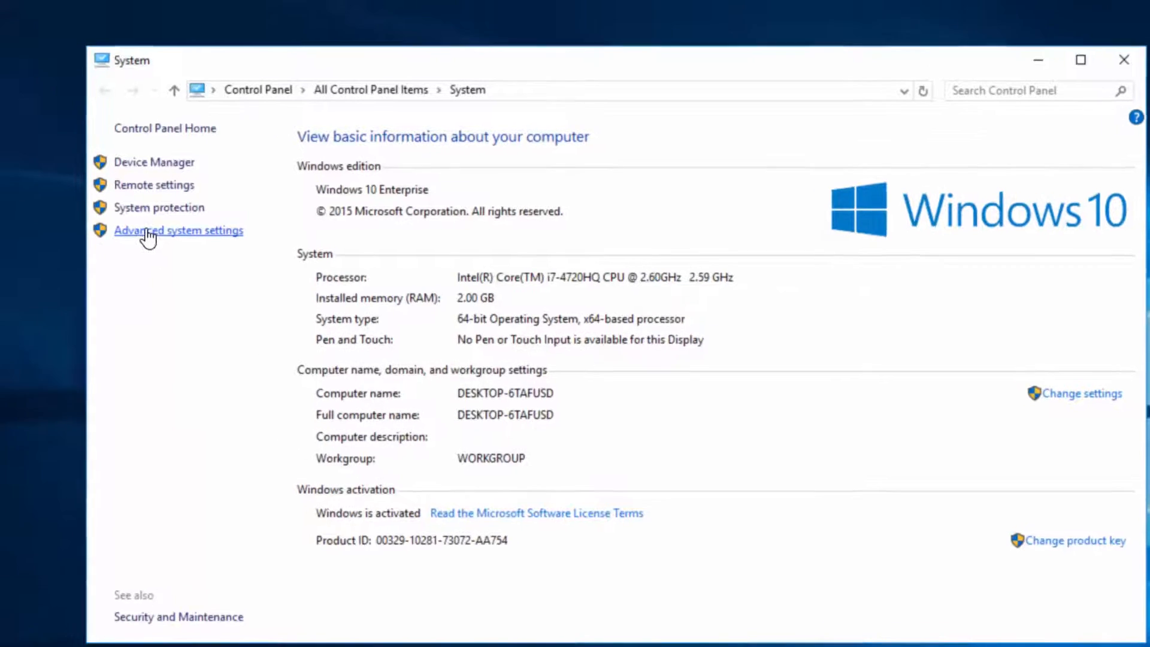
{"action": "left_click", "coordinate": [123, 212]}
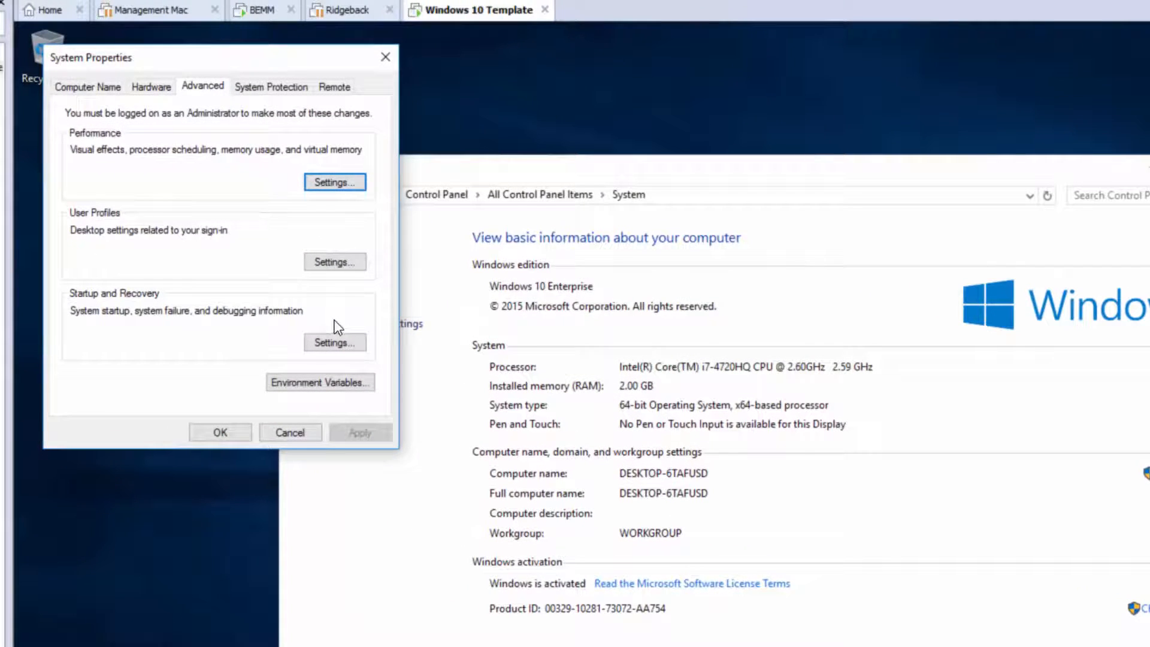
{"action": "left_click", "coordinate": [326, 182]}
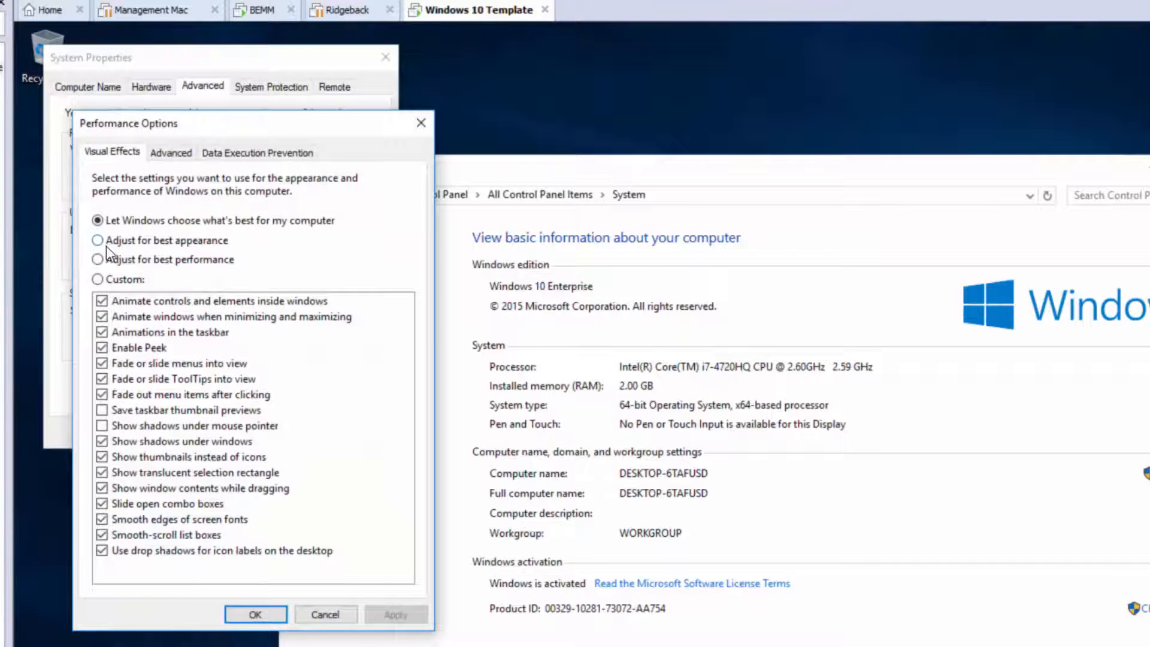
- Set the visual effects to "Adjust for best performance" and apply the change
{"action": "left_click", "coordinate": [97, 259]}
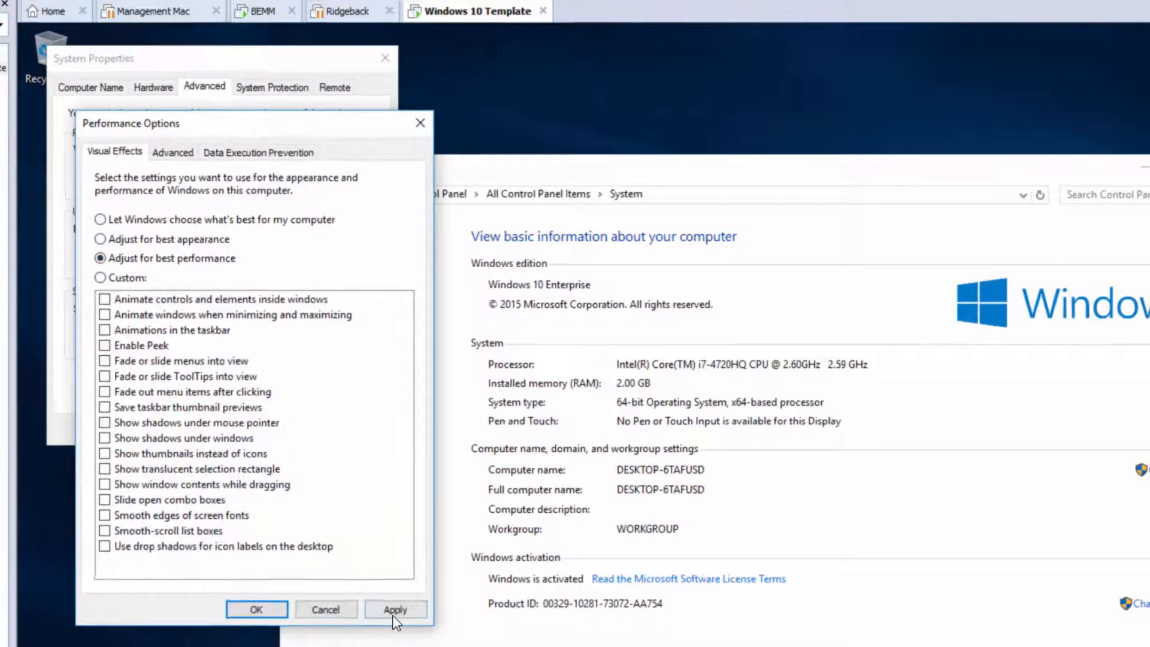
{"action": "left_click", "coordinate": [394, 611]}
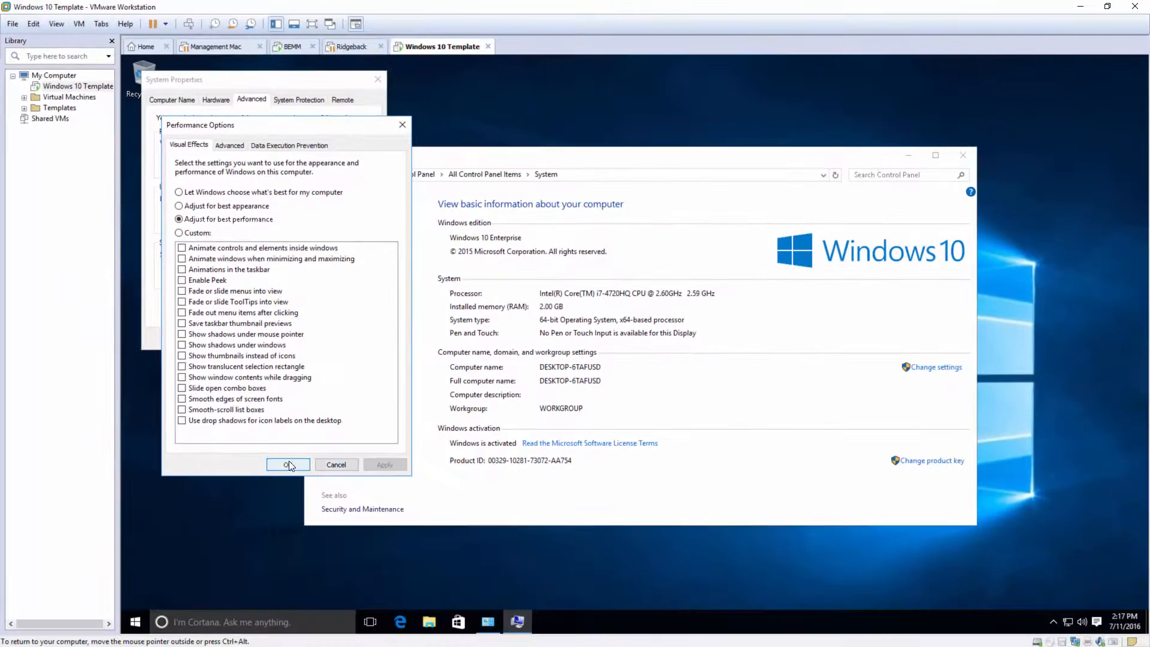
{"action": "left_click", "coordinate": [288, 465]}
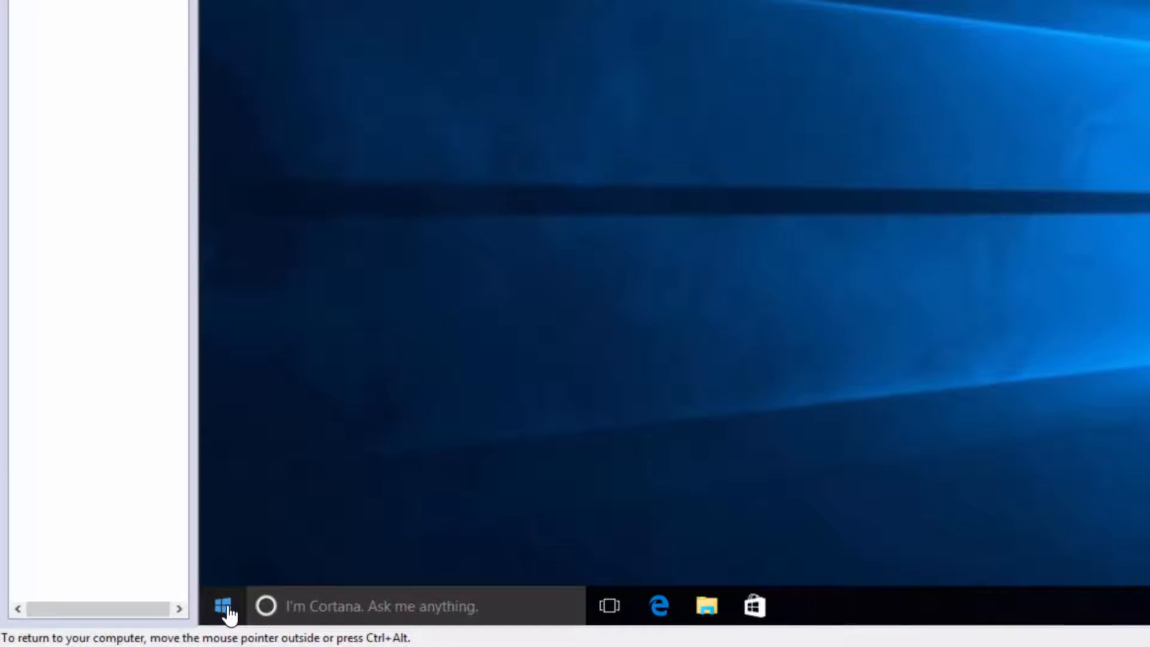
- Shut down the Windows 10 guest system
{"action": "right_click", "coordinate": [199, 613]}
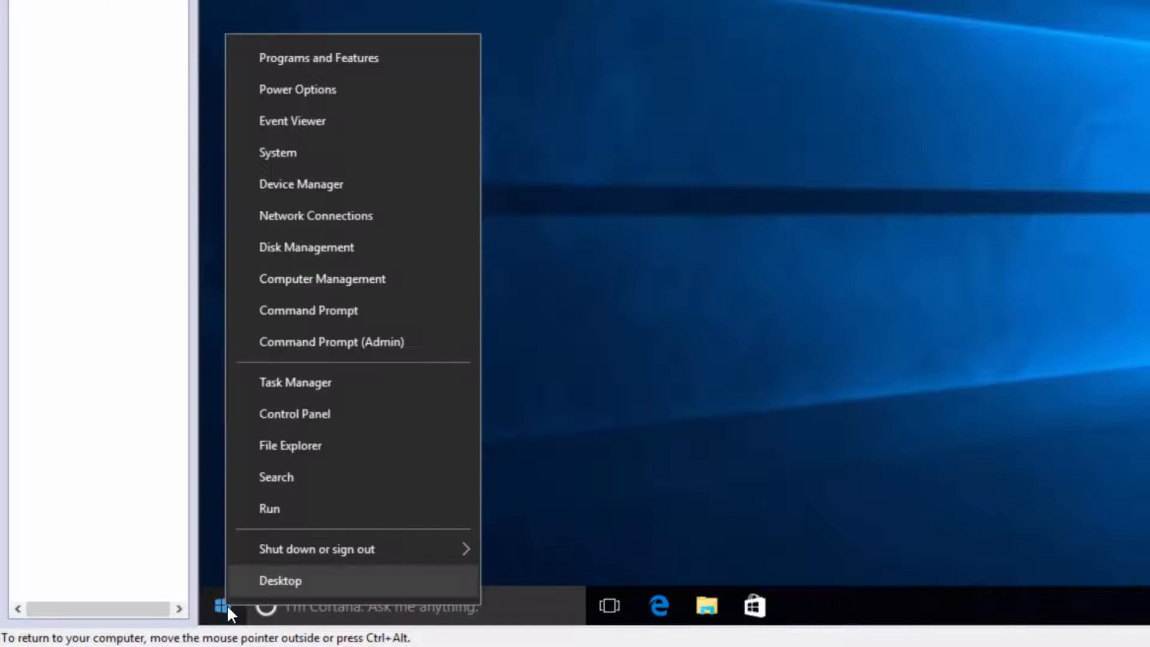
{"action": "mouse_move", "coordinate": [442, 551]}
{"action": "left_click", "coordinate": [512, 514]}
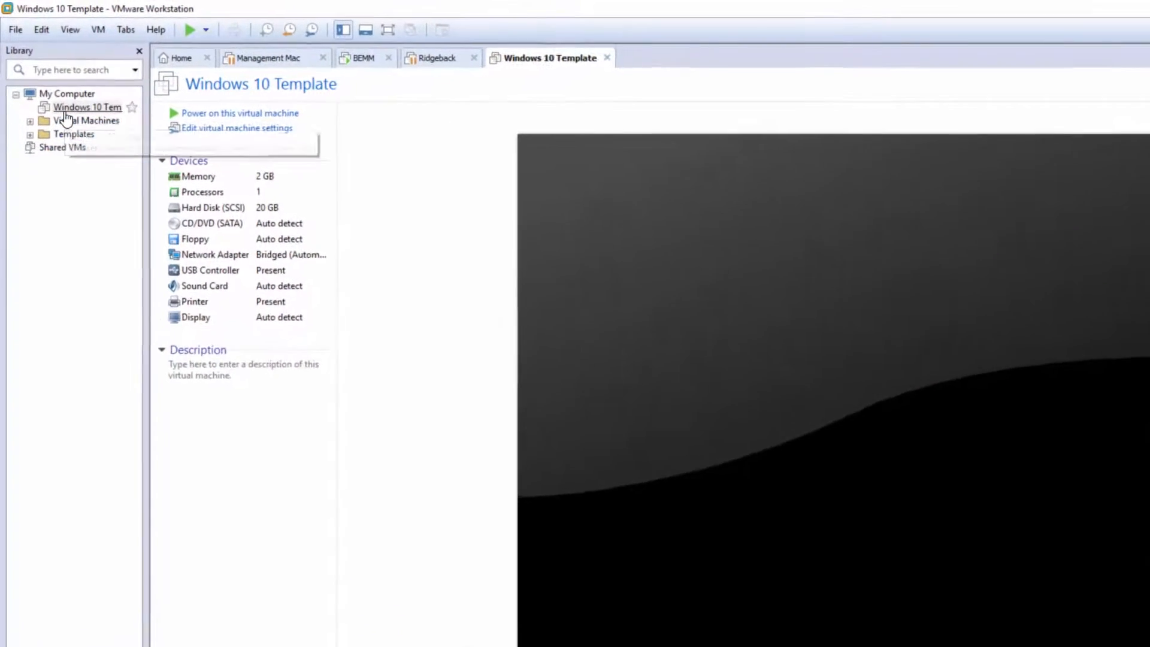
- Defragment the Windows 10 Template virtual machine's SCSI hard disk through its virtual machine settings
{"action": "right_click", "coordinate": [65, 110]}
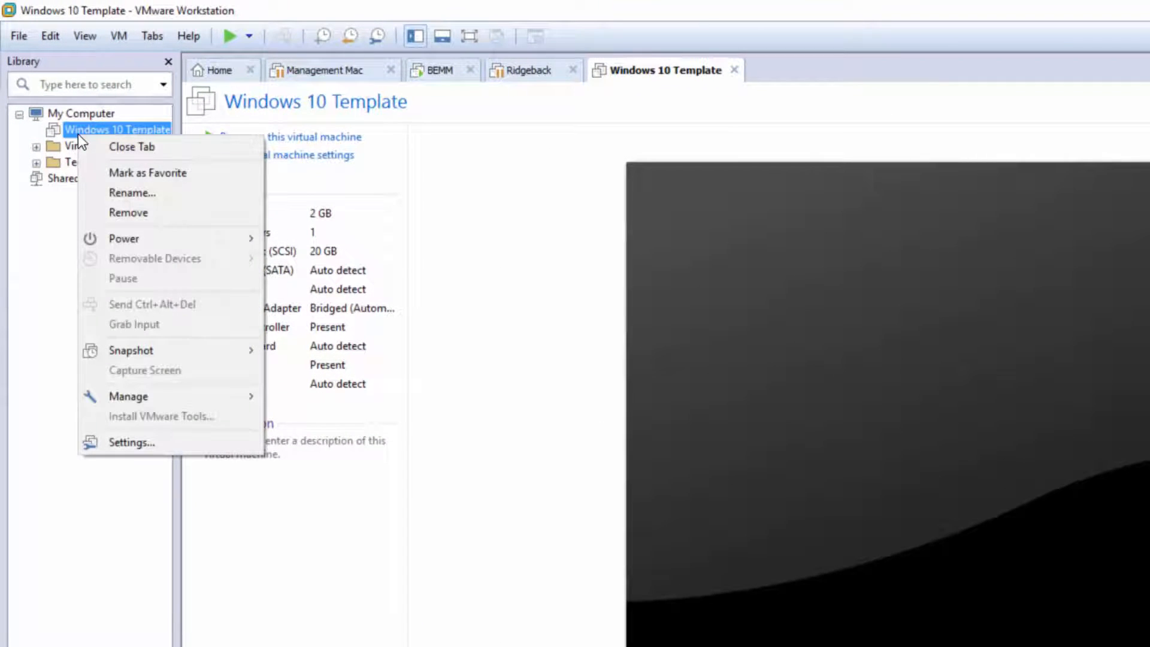
{"action": "left_click", "coordinate": [167, 443]}
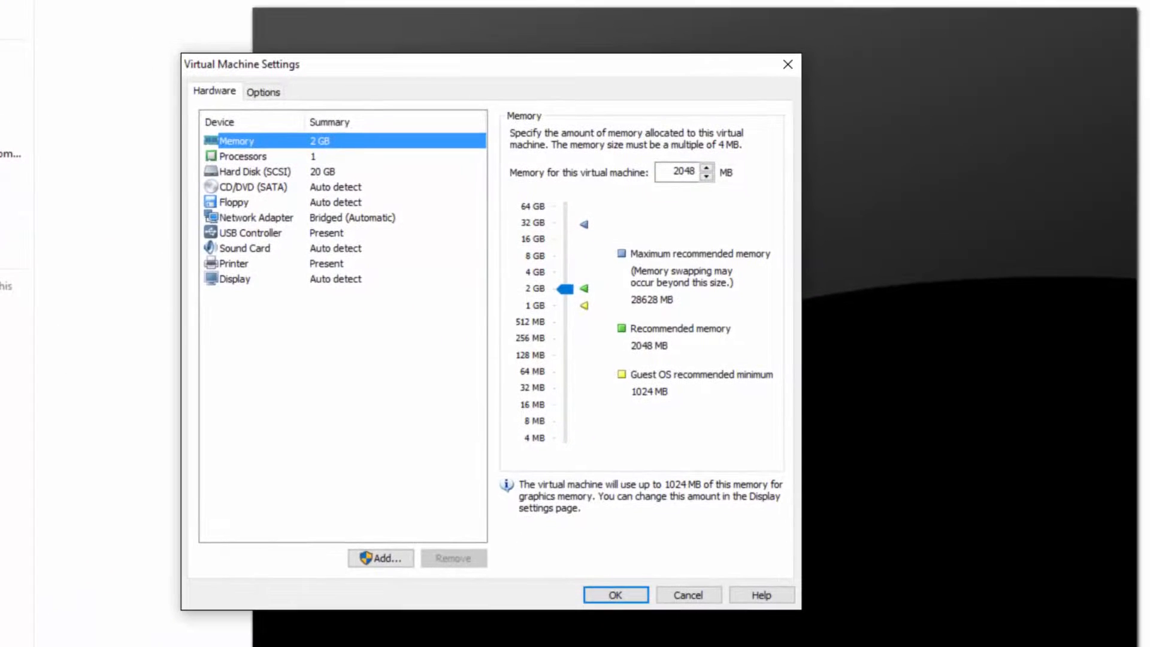
{"action": "left_click", "coordinate": [242, 171]}
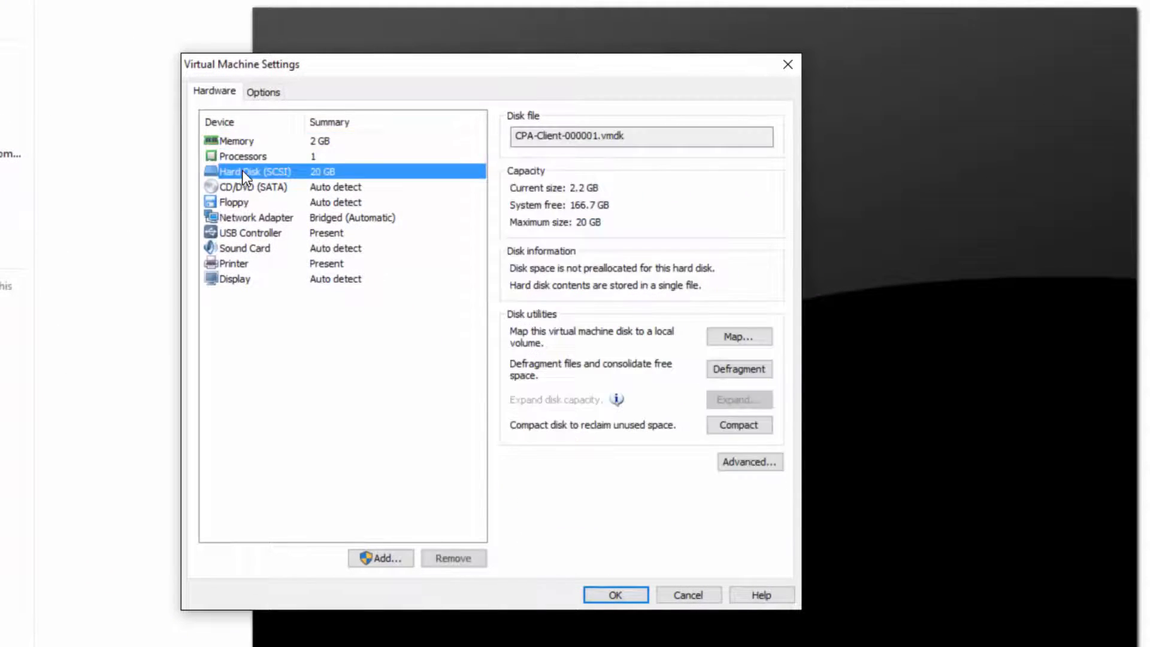
{"action": "left_click", "coordinate": [749, 372]}
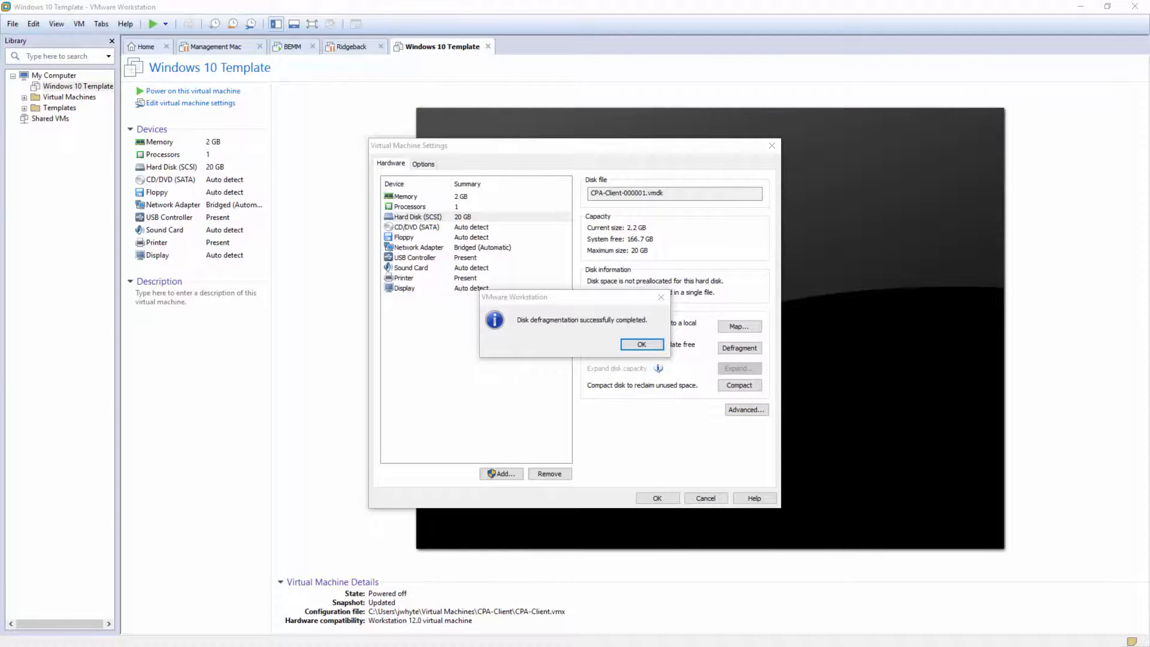
{"action": "left_click", "coordinate": [642, 344]}
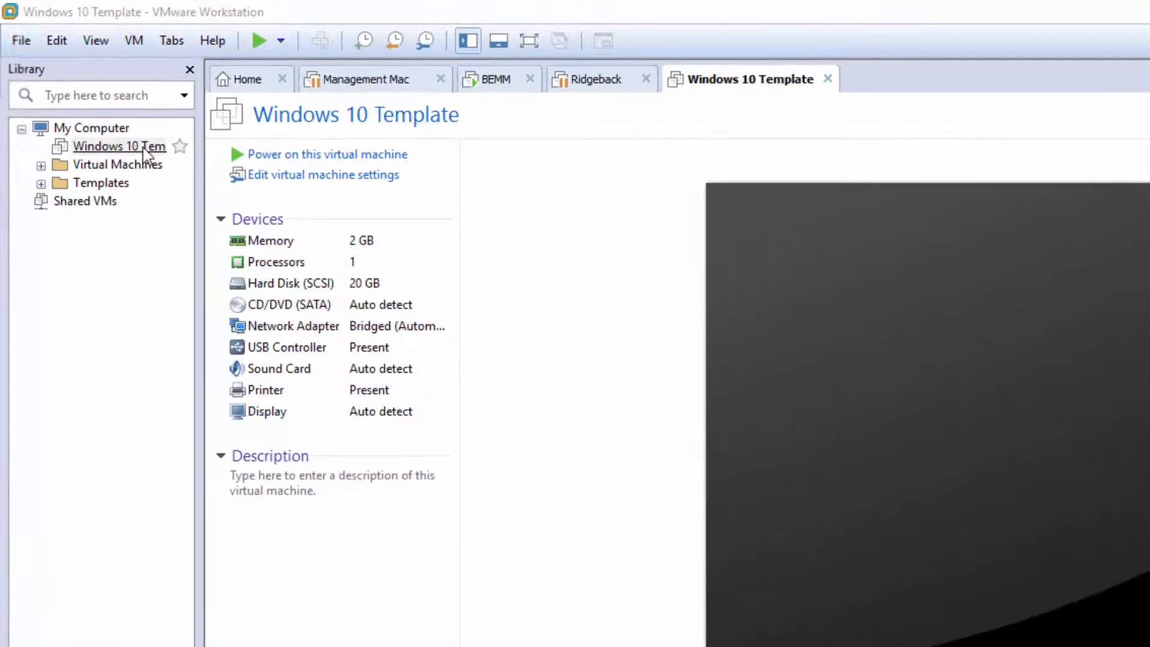
- Power on the Windows 10 Template virtual machine to its firmware setup
{"action": "right_click", "coordinate": [146, 154]}
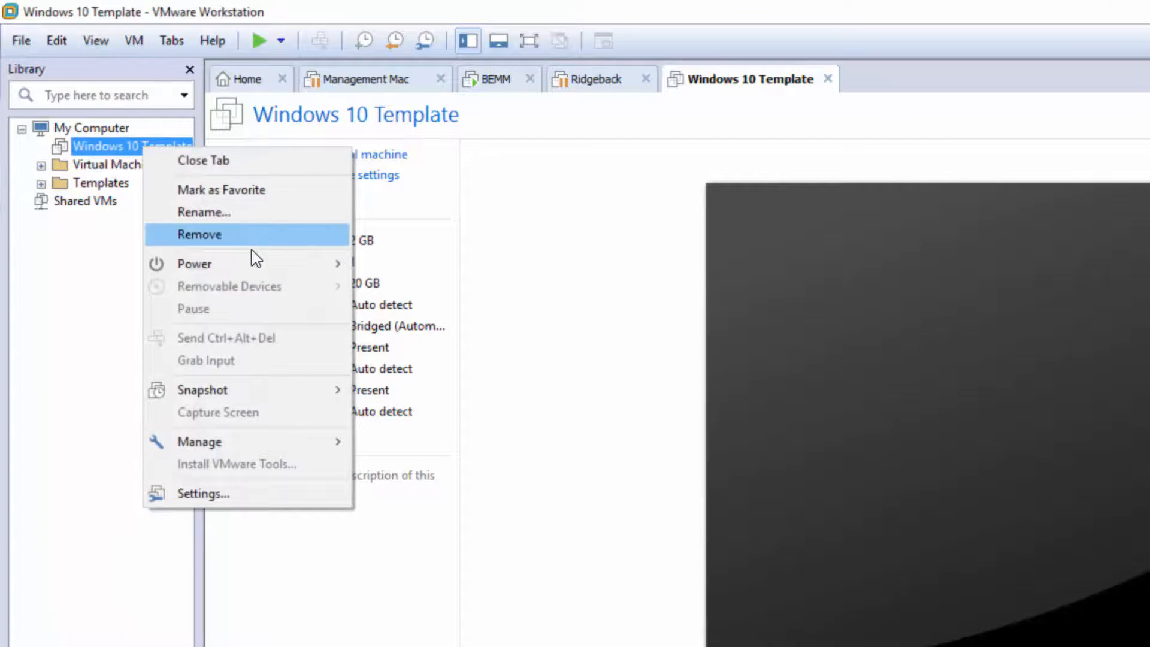
{"action": "mouse_move", "coordinate": [257, 264]}
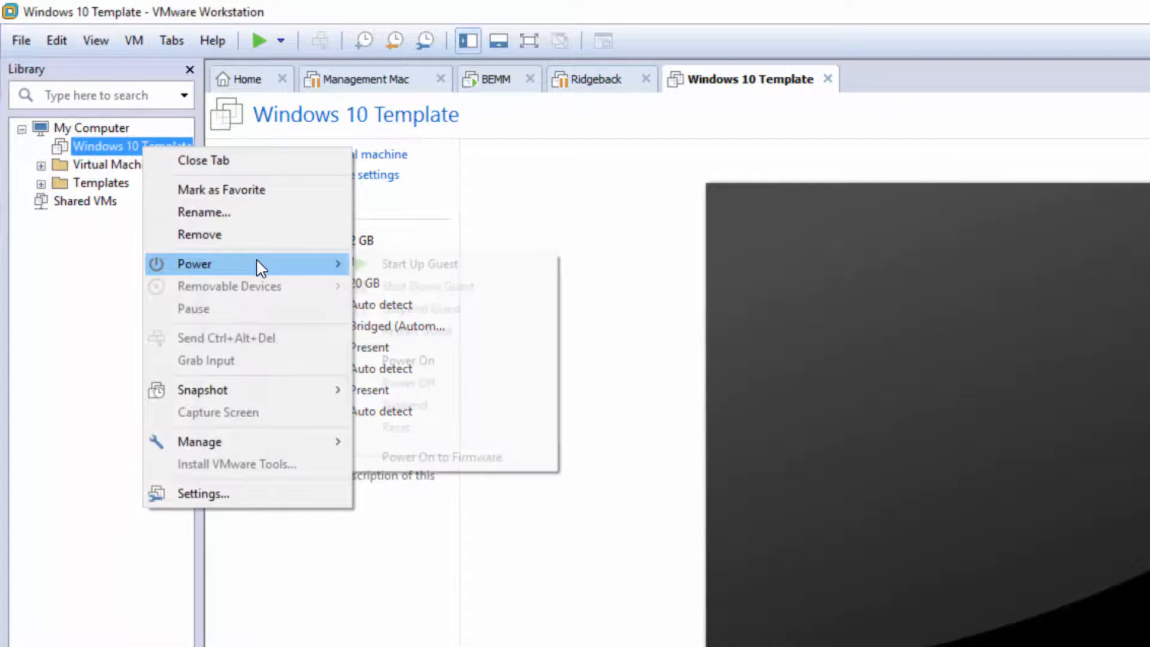
{"action": "left_click", "coordinate": [443, 460]}
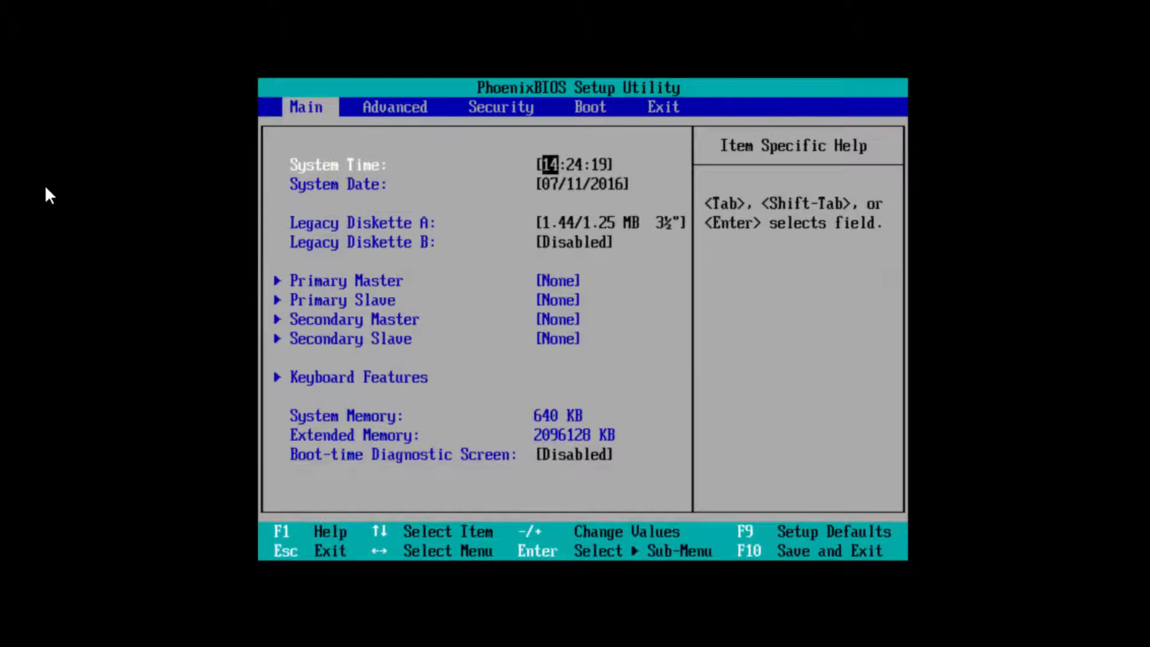
- Open the I/O Device Configuration page of the advanced BIOS settings
{"action": "key", "text": "Right"}
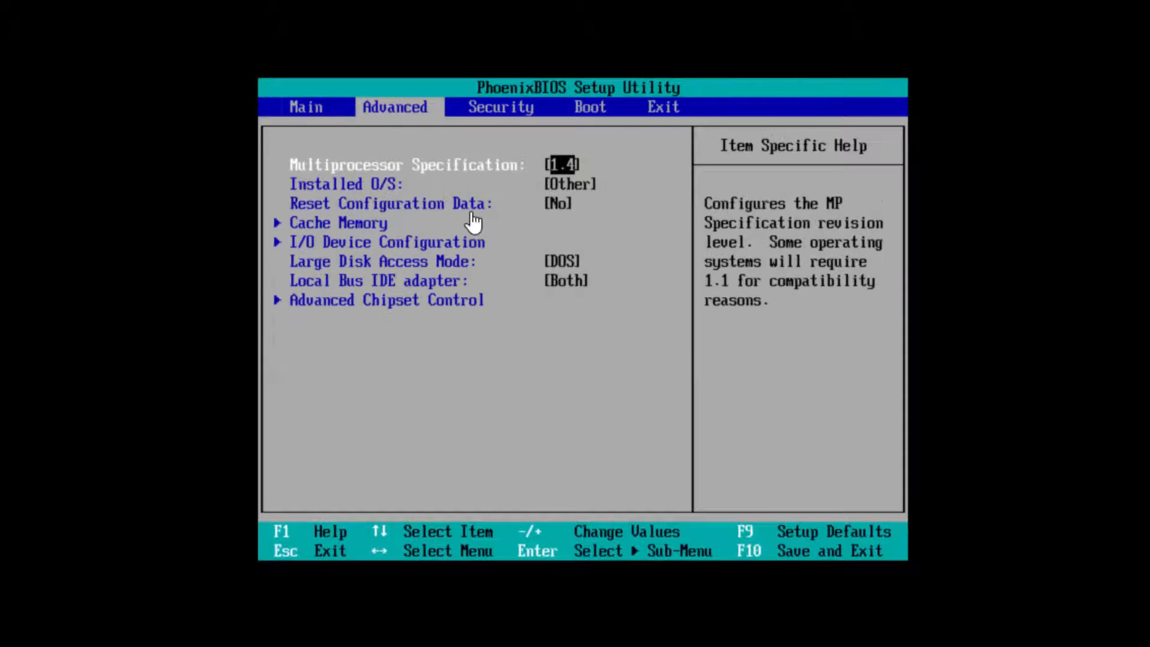
{"action": "key", "text": "Down"}
{"action": "key", "text": "Down"}
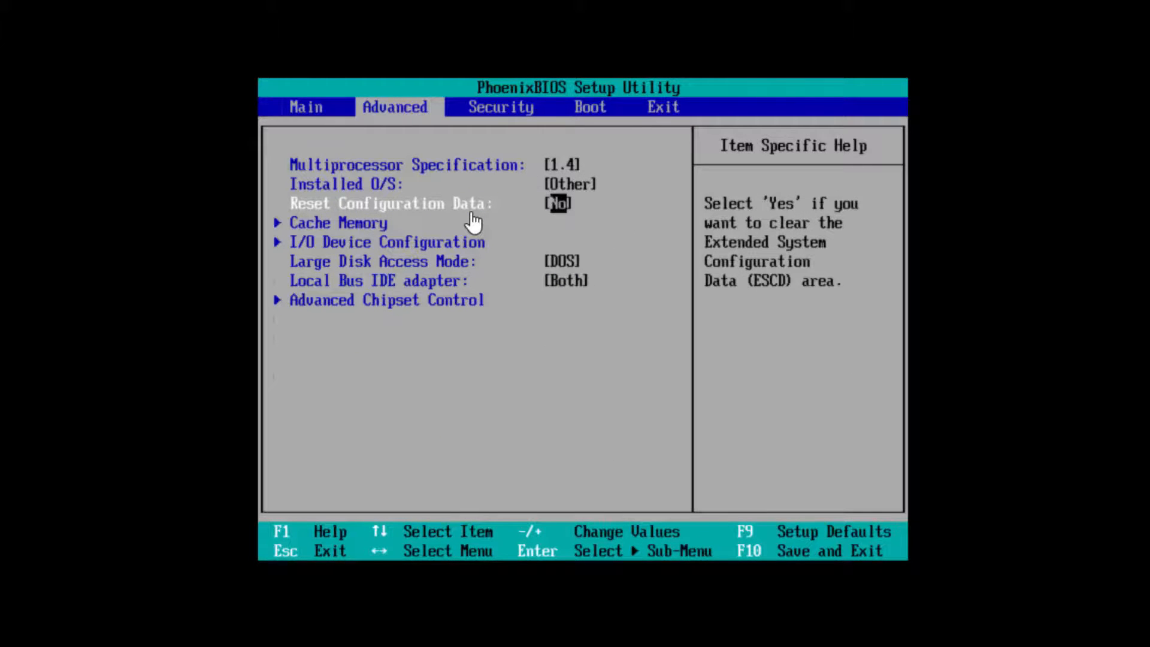
{"action": "key", "text": "Down"}
{"action": "key", "text": "Down"}
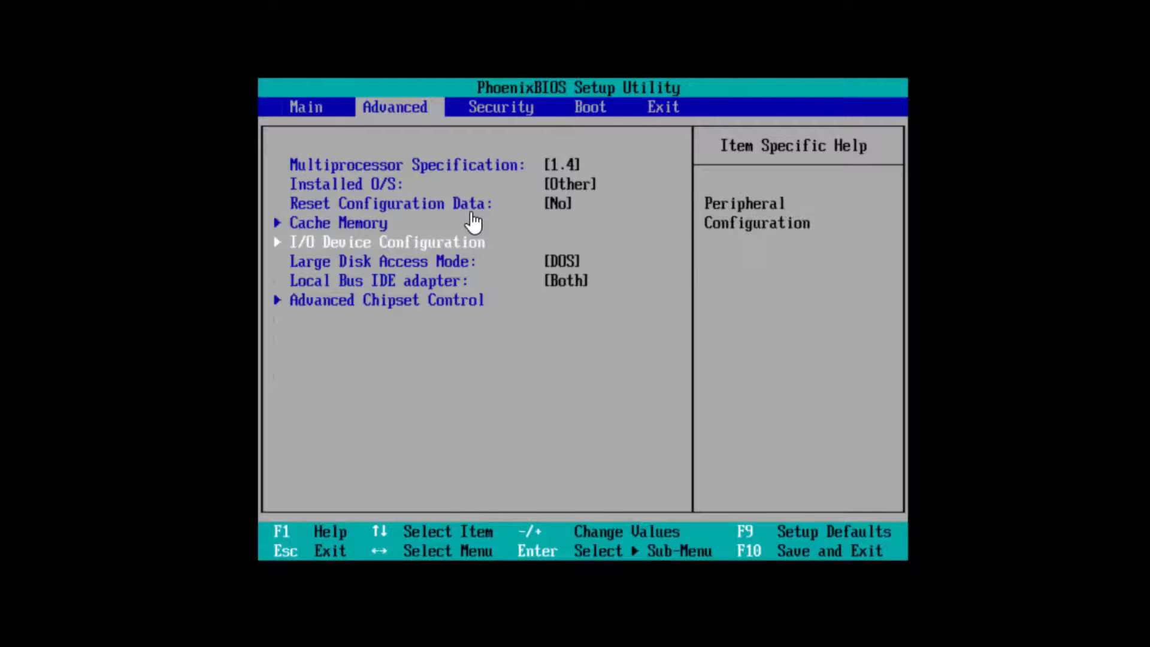
{"action": "key", "text": "Return"}
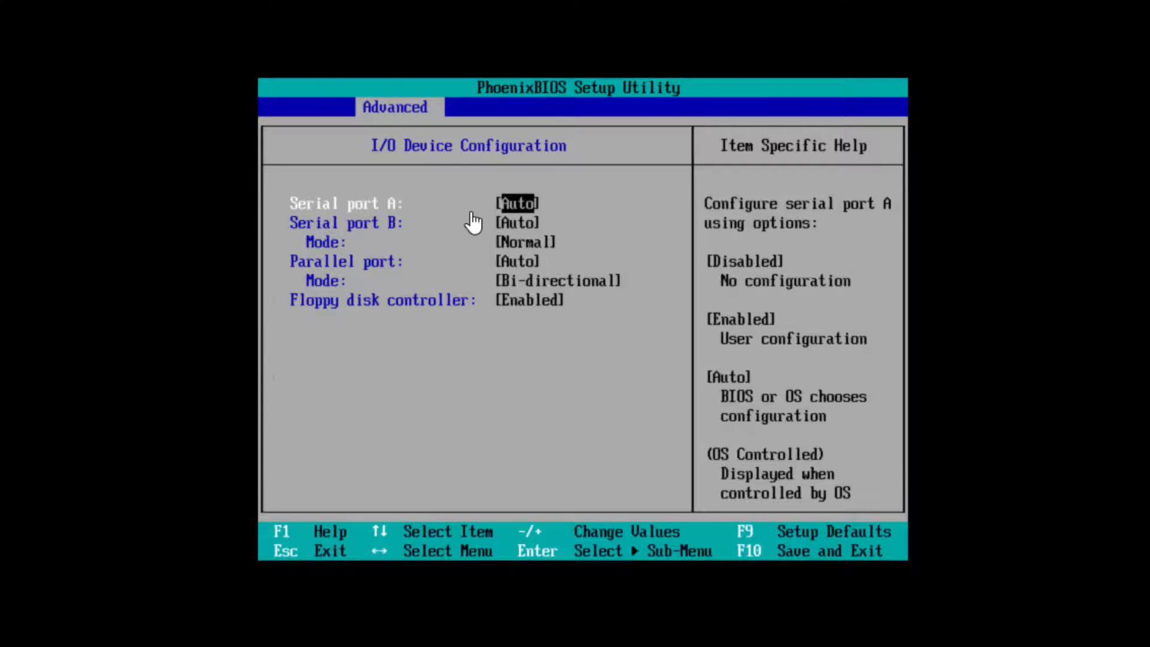
- Set both serial port A and serial port B to Disabled
{"action": "key", "text": "Return"}
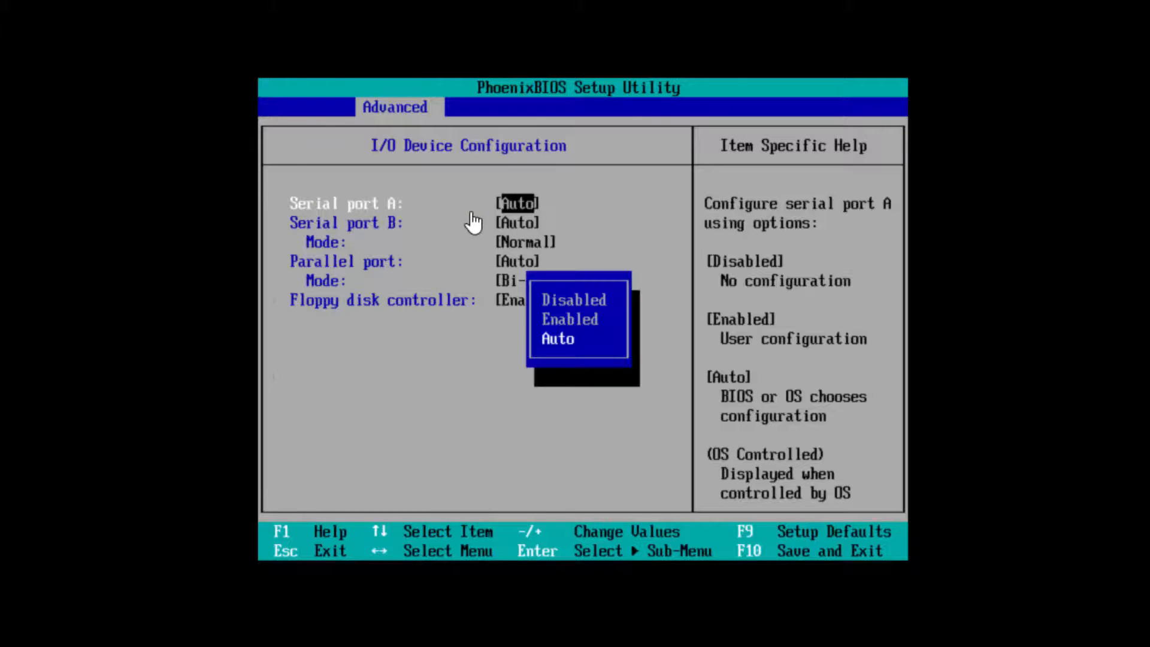
{"action": "key", "text": "Up"}
{"action": "key", "text": "Up"}
{"action": "key", "text": "Return"}
{"action": "key", "text": "Down"}
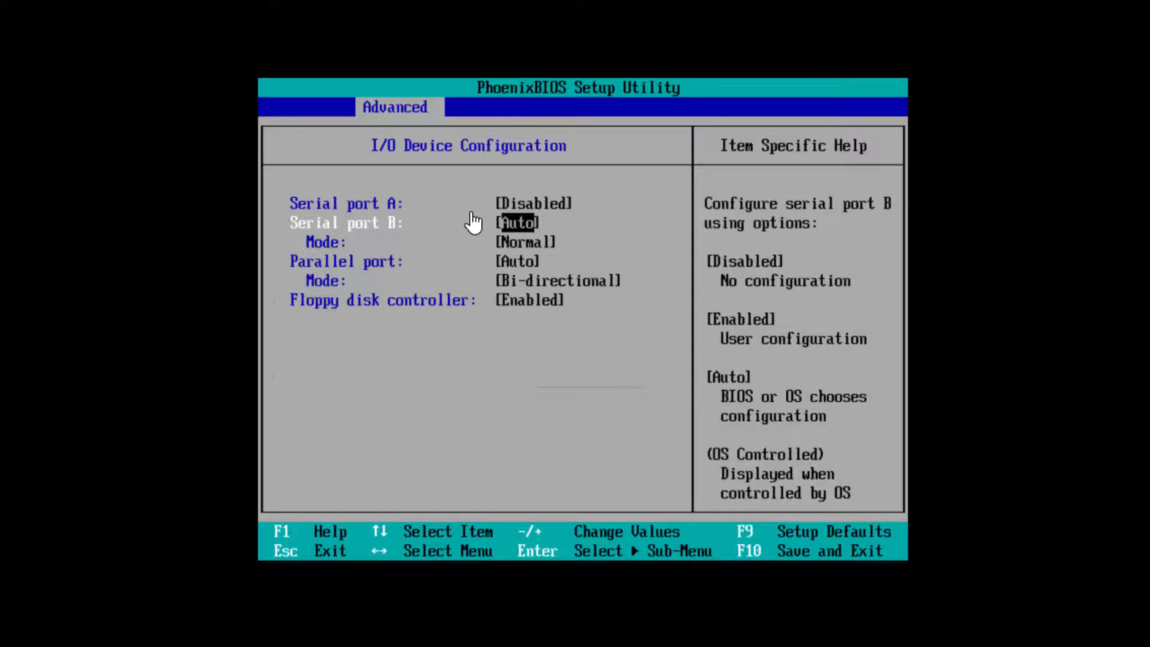
{"action": "key", "text": "Return"}
{"action": "key", "text": "Up"}
{"action": "key", "text": "Up"}
{"action": "key", "text": "Return"}
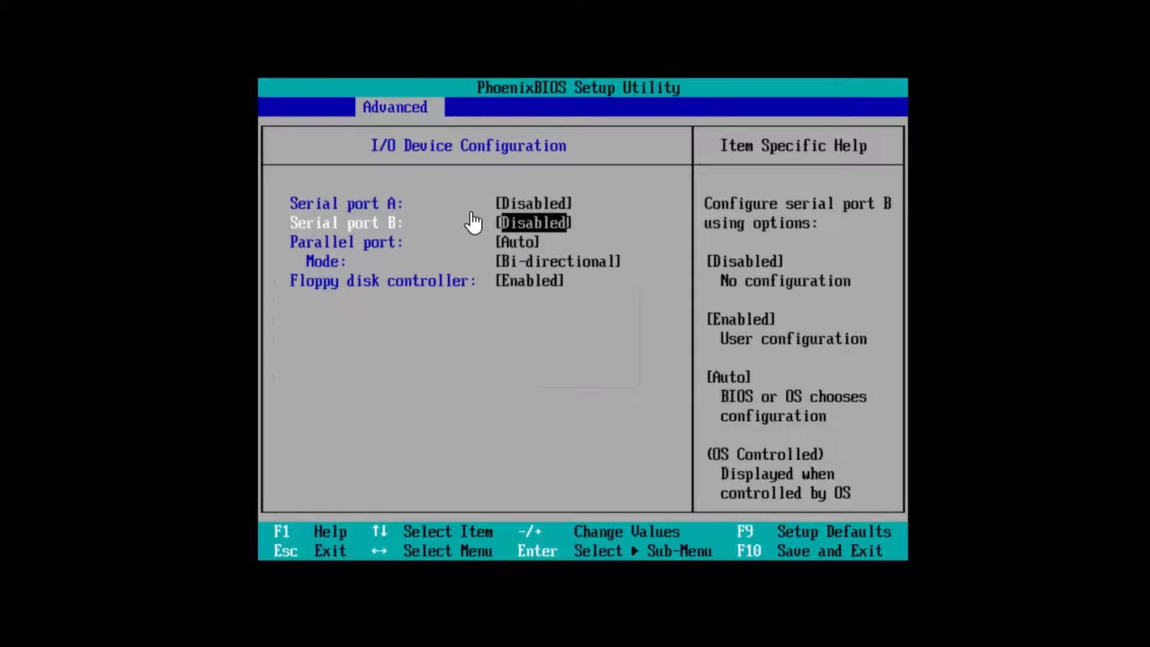
- Set the parallel port to Disabled in the I/O device configuration
{"action": "key", "text": "Down"}
{"action": "key", "text": "Return"}
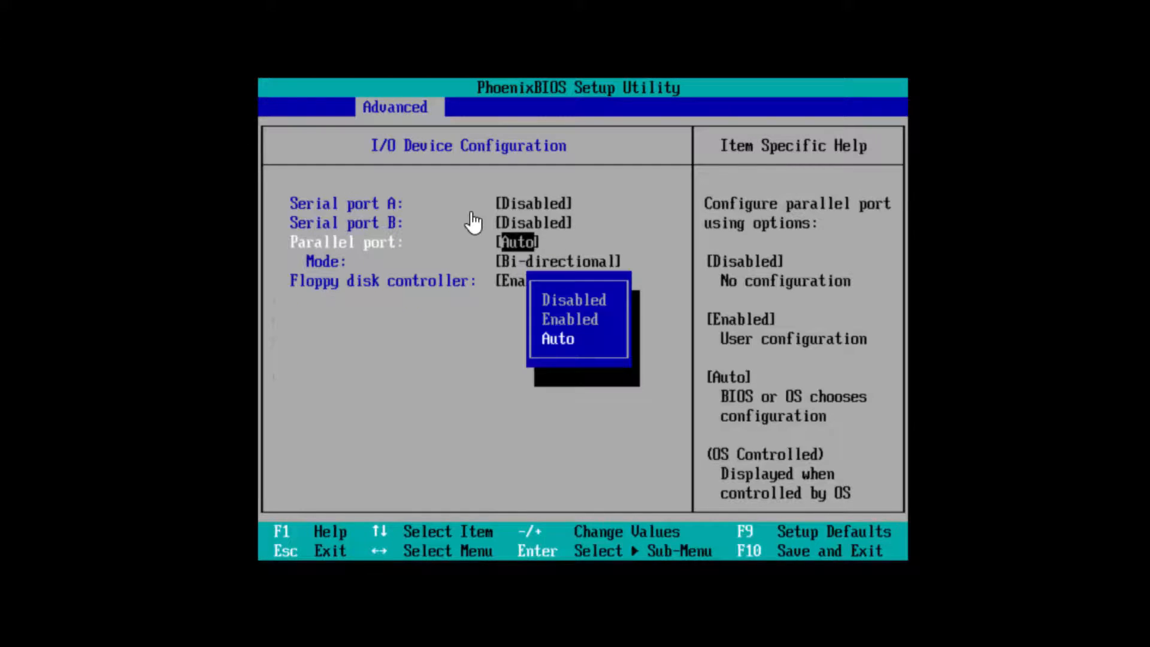
{"action": "key", "text": "Up"}
{"action": "key", "text": "Up"}
{"action": "key", "text": "Return"}
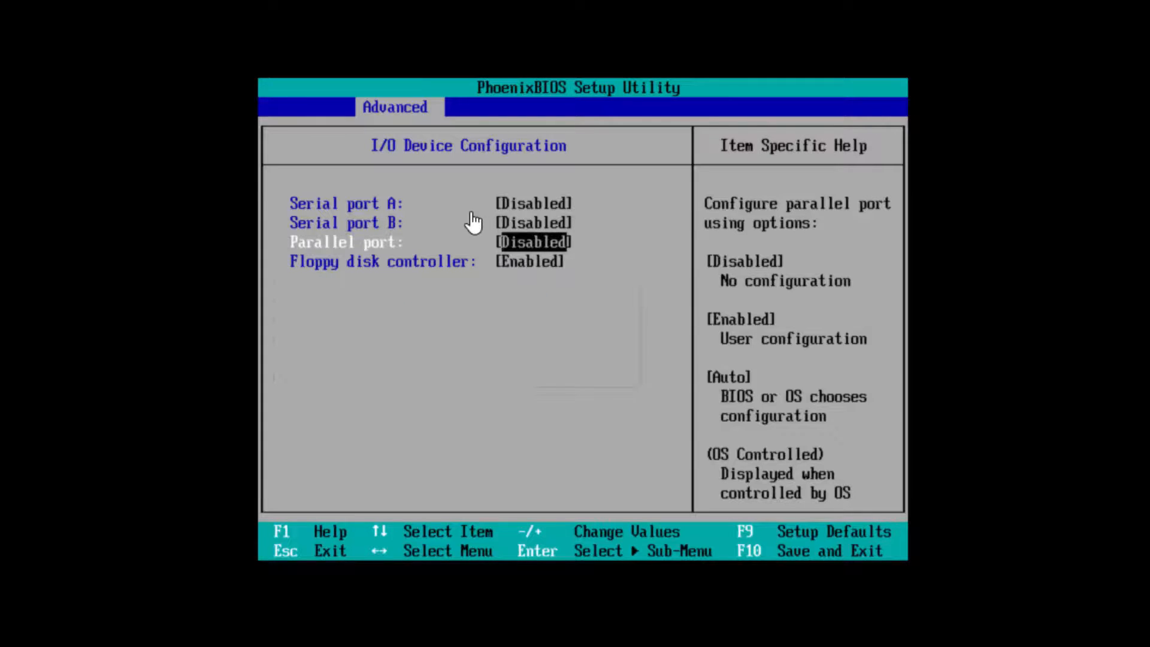
- Set the floppy disk controller to Disabled, then save the BIOS configuration changes and exit setup
{"action": "key", "text": "Down"}
{"action": "key", "text": "Return"}
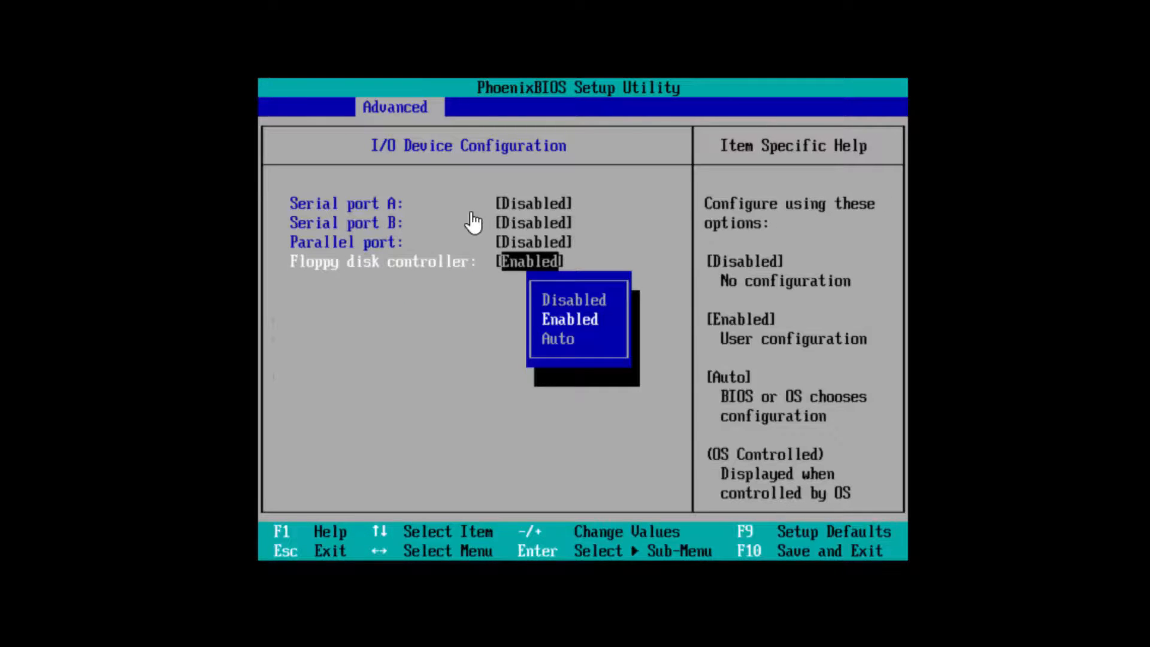
{"action": "key", "text": "Up"}
{"action": "key", "text": "Up"}
{"action": "key", "text": "Up"}
{"action": "key", "text": "Up"}
{"action": "key", "text": "Return"}
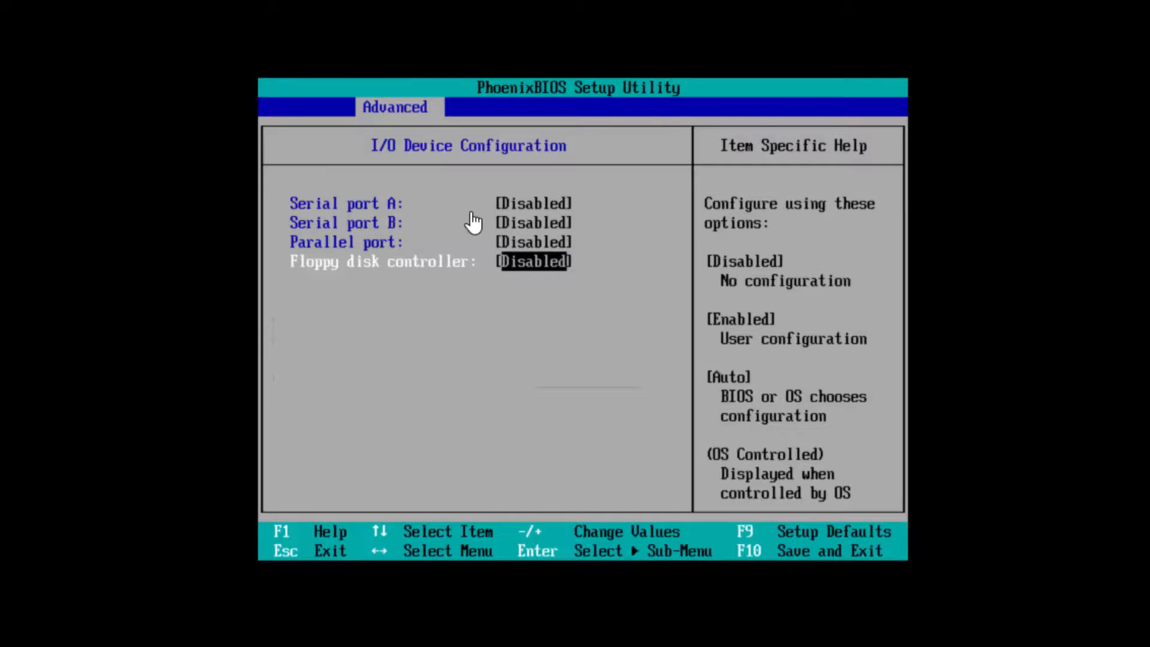
{"action": "key", "text": "F10"}
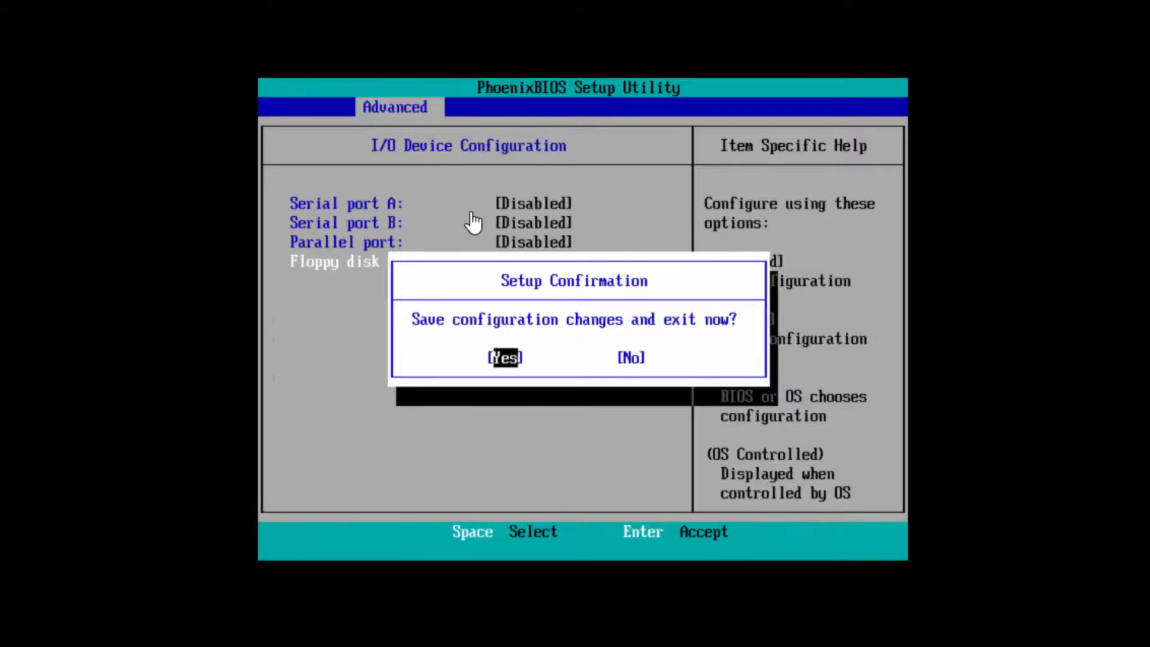
{"action": "key", "text": "Return"}
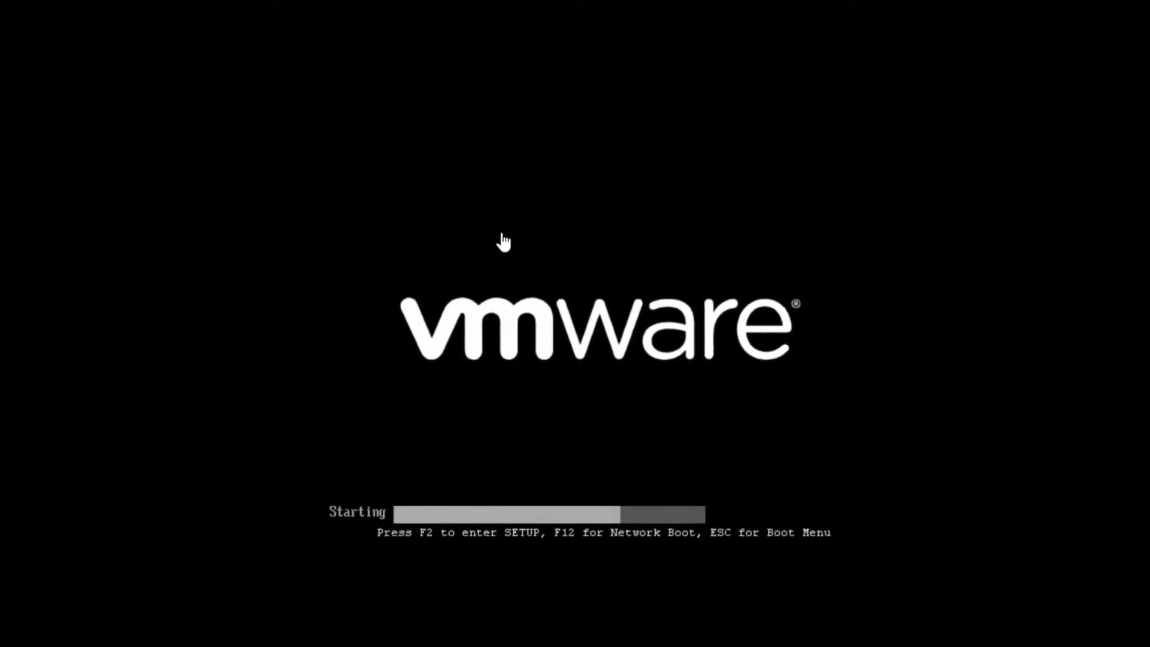